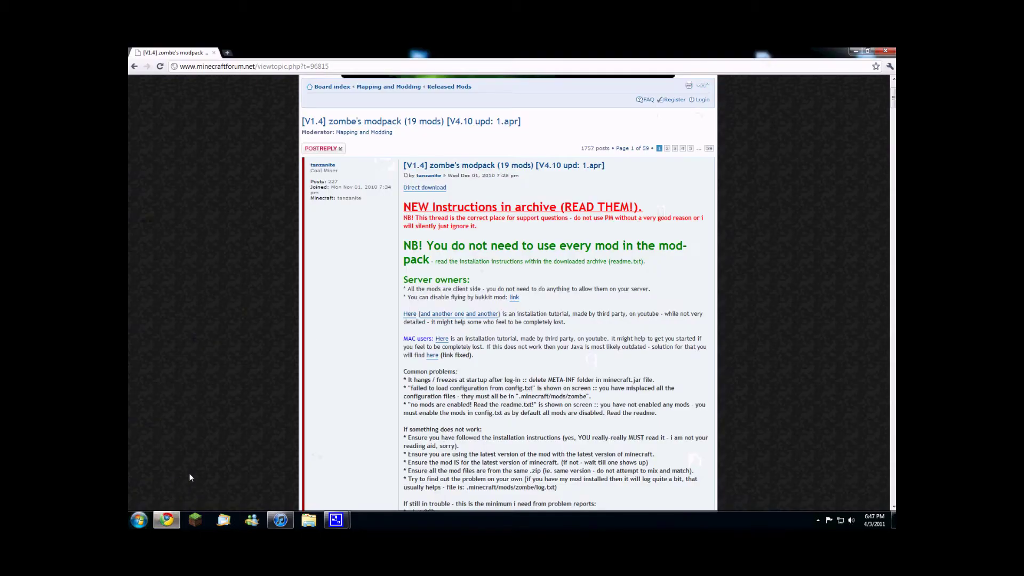
Read the zombe's modpack thread from its title and common problems through the flying, compass, building, cloud and sun control mods
left_click_drag(302, 121, 526, 124)
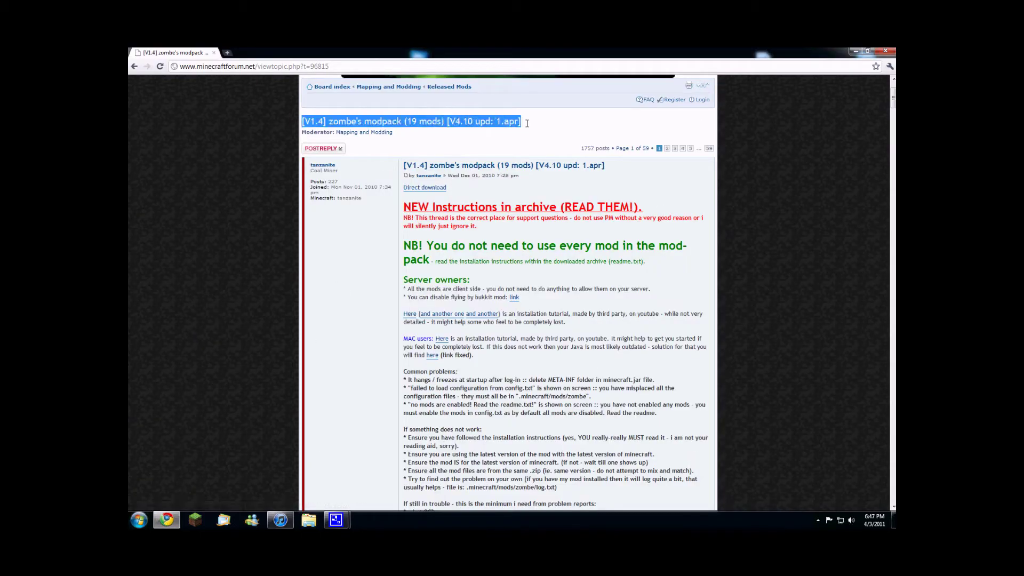
left_click(356, 334)
scroll(481, 363, "down", 7)
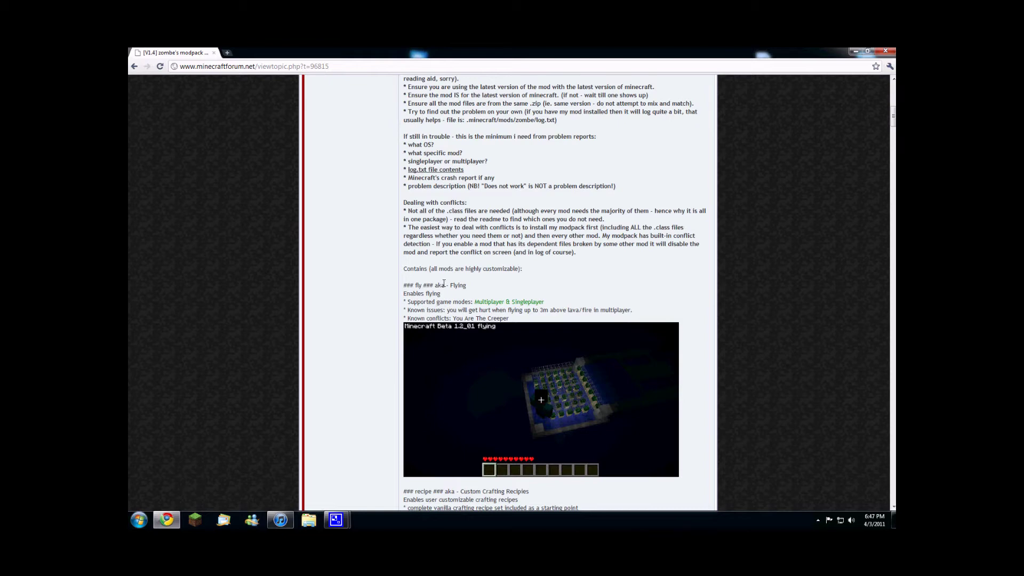
double_click(451, 285)
left_click(315, 408)
scroll(331, 395, "down", 6)
scroll(344, 388, "down", 10)
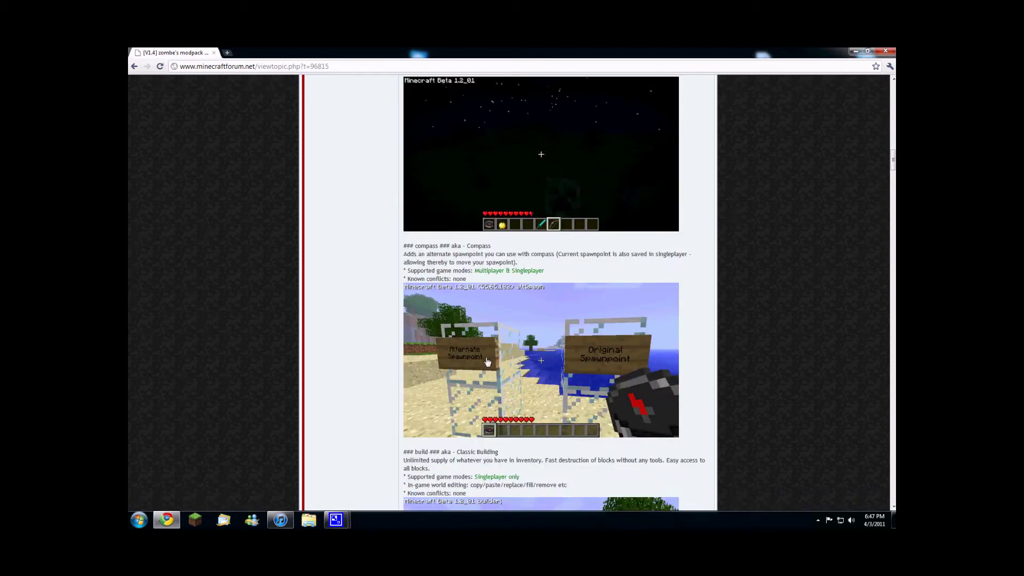
scroll(486, 361, "down", 3)
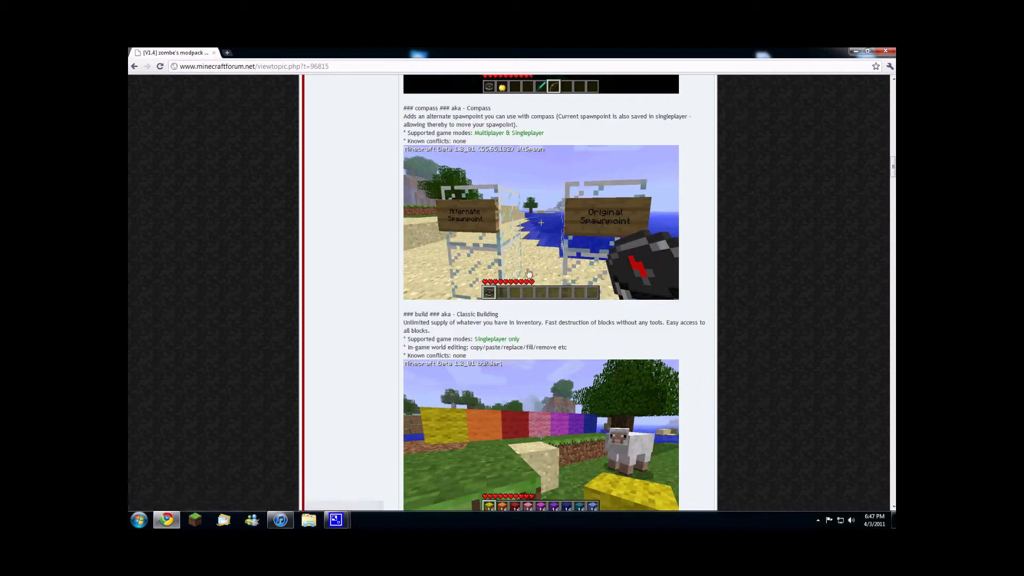
scroll(529, 276, "down", 2)
scroll(528, 307, "down", 9)
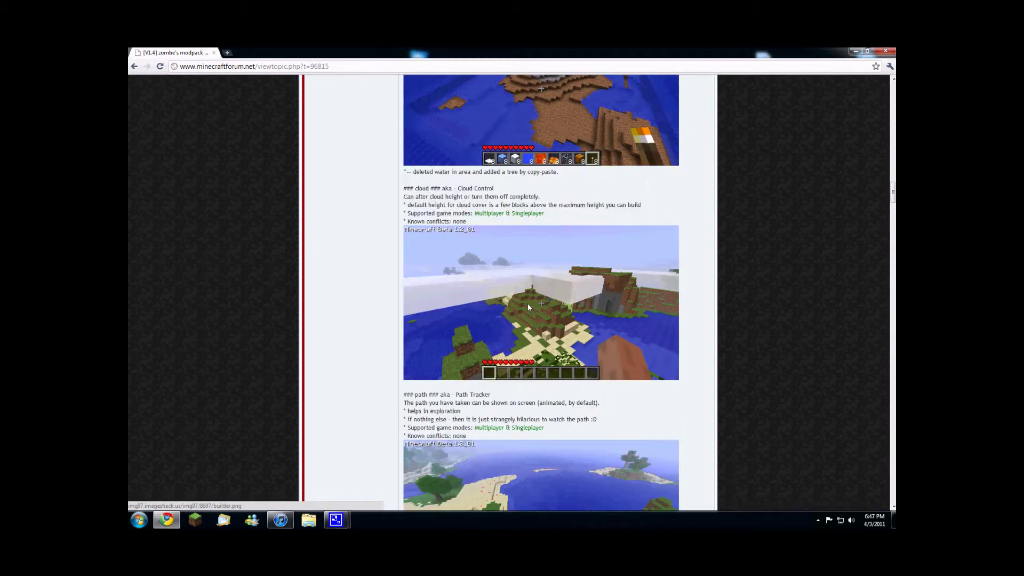
scroll(528, 306, "down", 5)
scroll(528, 305, "down", 11)
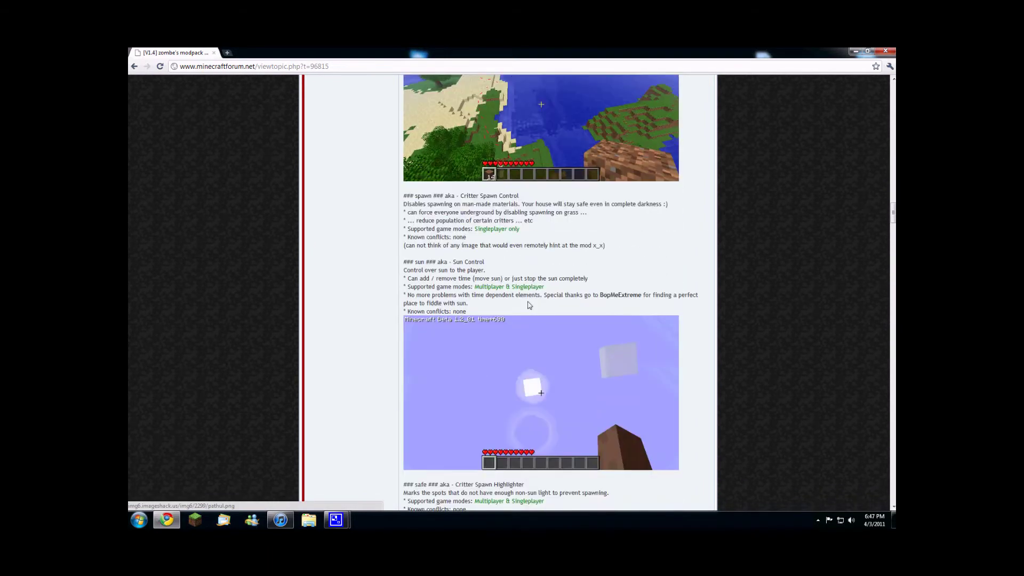
Examine the teleportation, cheat, critter size variety and custom smelting mod descriptions farther down the thread
scroll(528, 305, "down", 6)
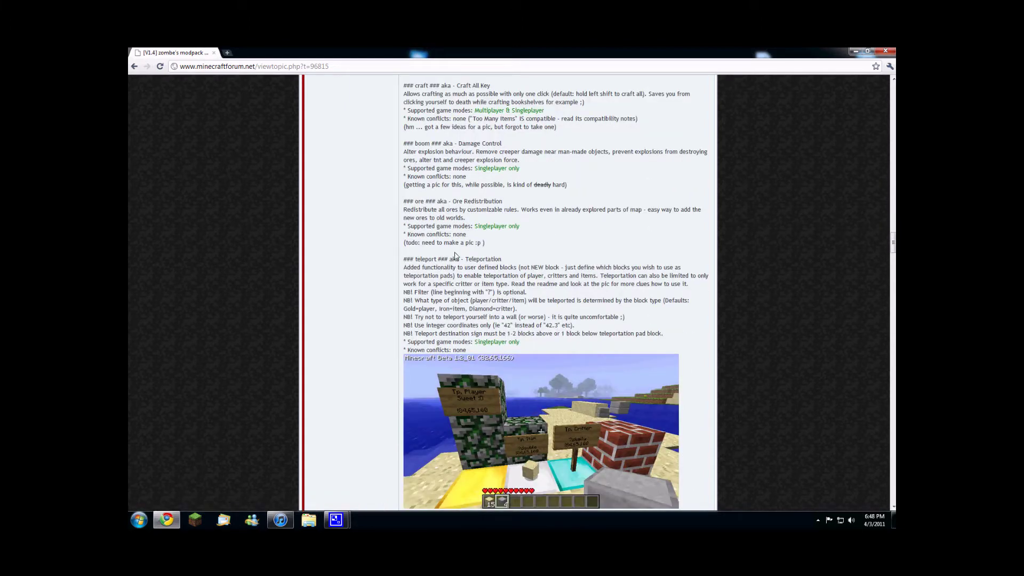
scroll(463, 255, "down", 7)
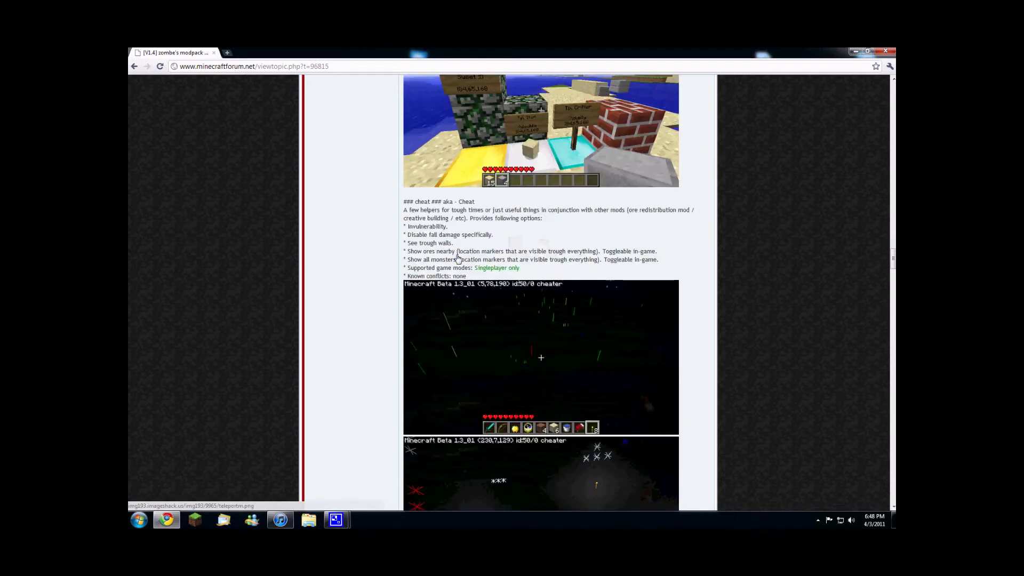
scroll(454, 256, "down", 4)
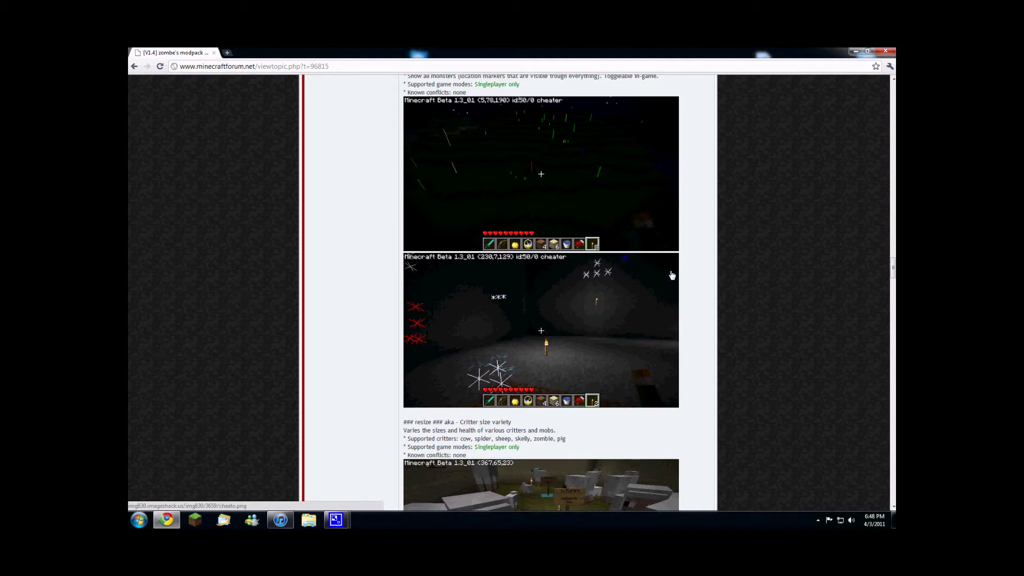
scroll(582, 365, "down", 2)
scroll(584, 365, "down", 3)
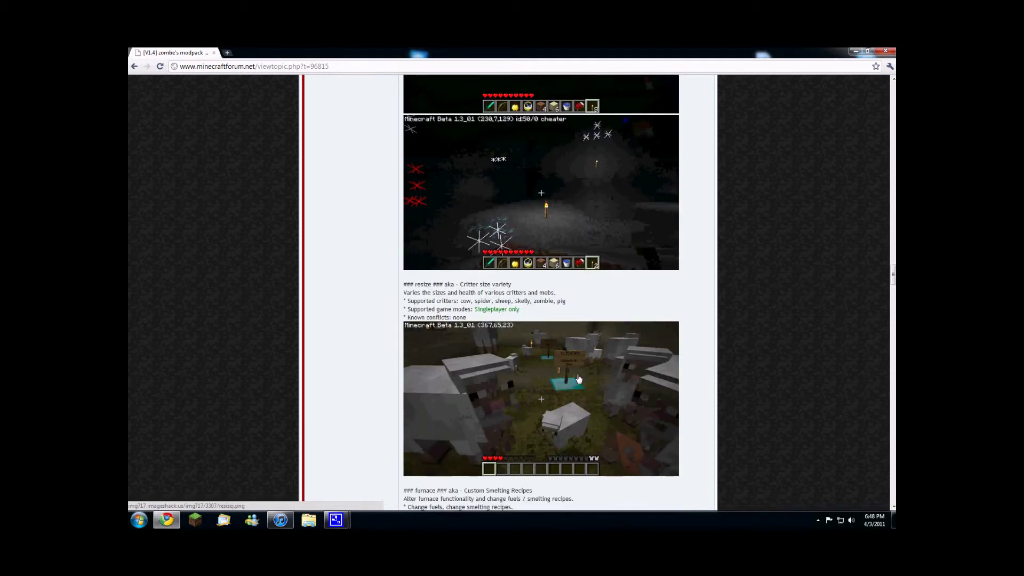
scroll(576, 376, "down", 2)
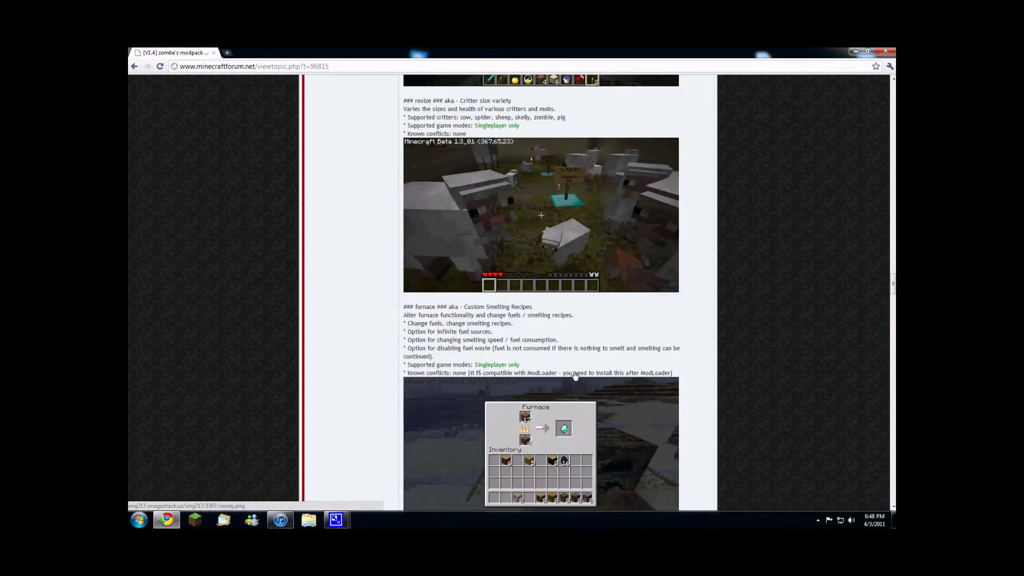
scroll(465, 291, "up", 2)
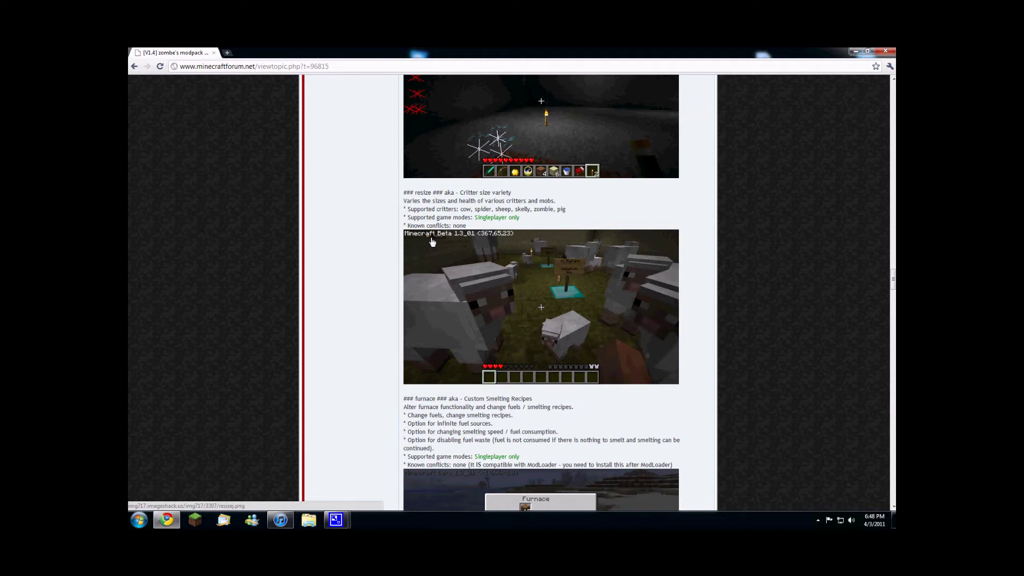
scroll(463, 330, "down", 2)
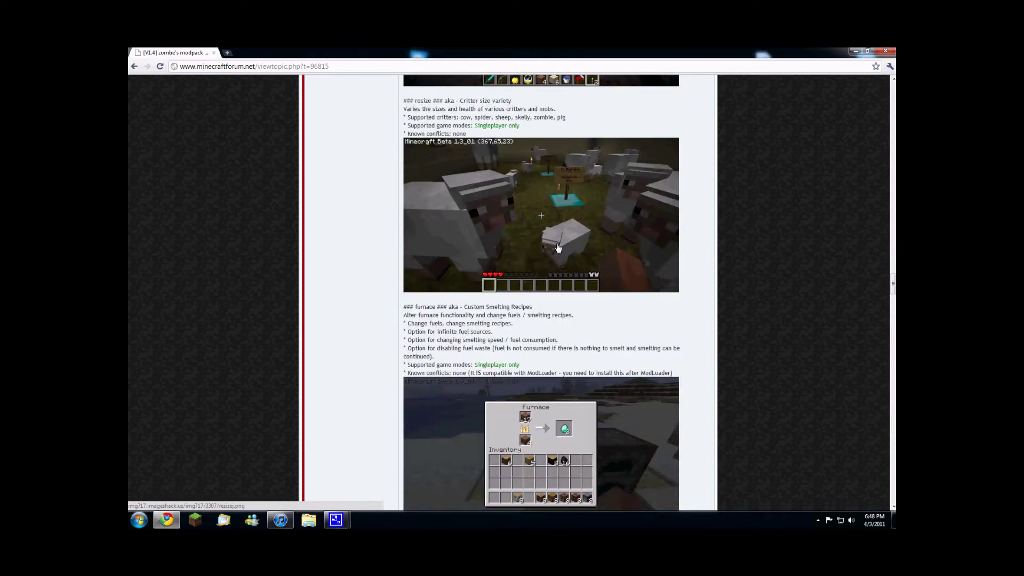
scroll(513, 247, "down", 3)
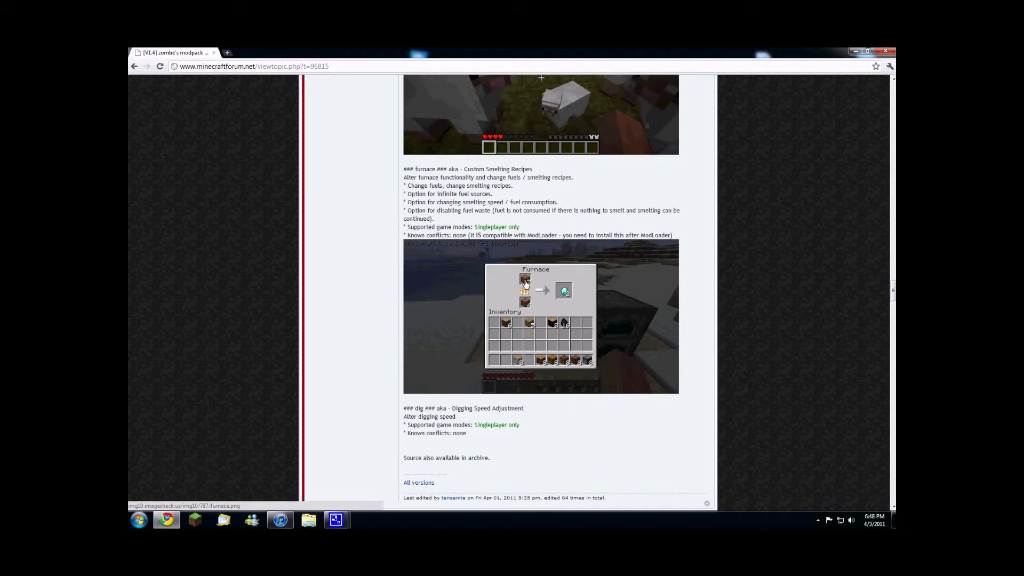
scroll(519, 282, "down", 1)
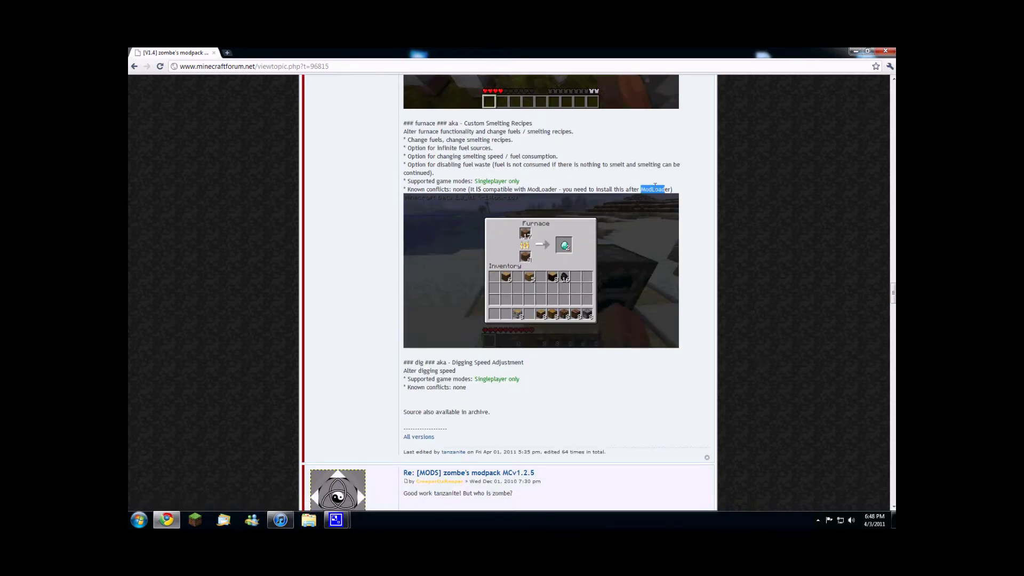
Review the cheat and digging speed adjustment mods again, and return to the beginning of the modpack thread
scroll(757, 209, "up", 6)
scroll(742, 211, "up", 8)
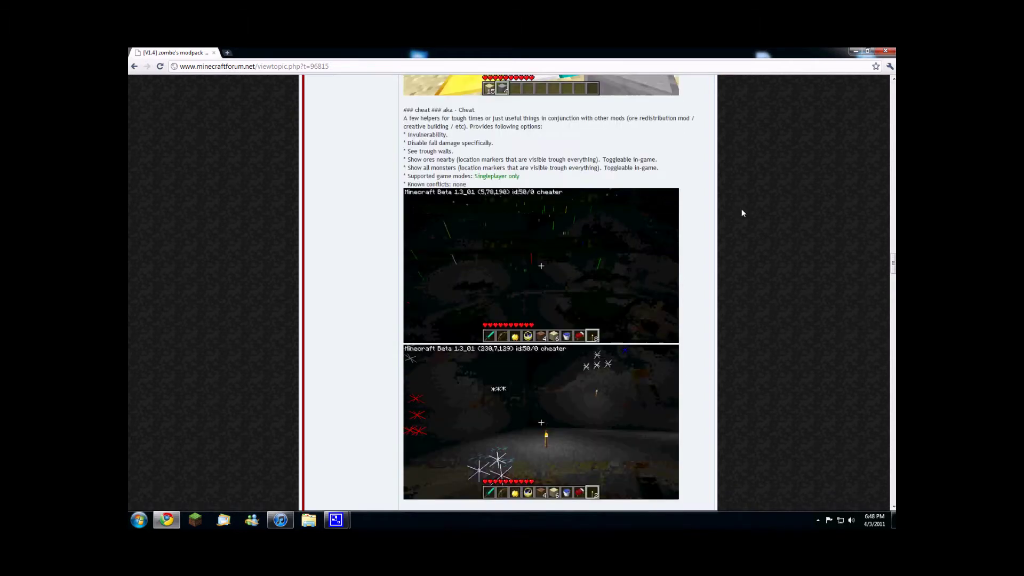
scroll(741, 209, "down", 12)
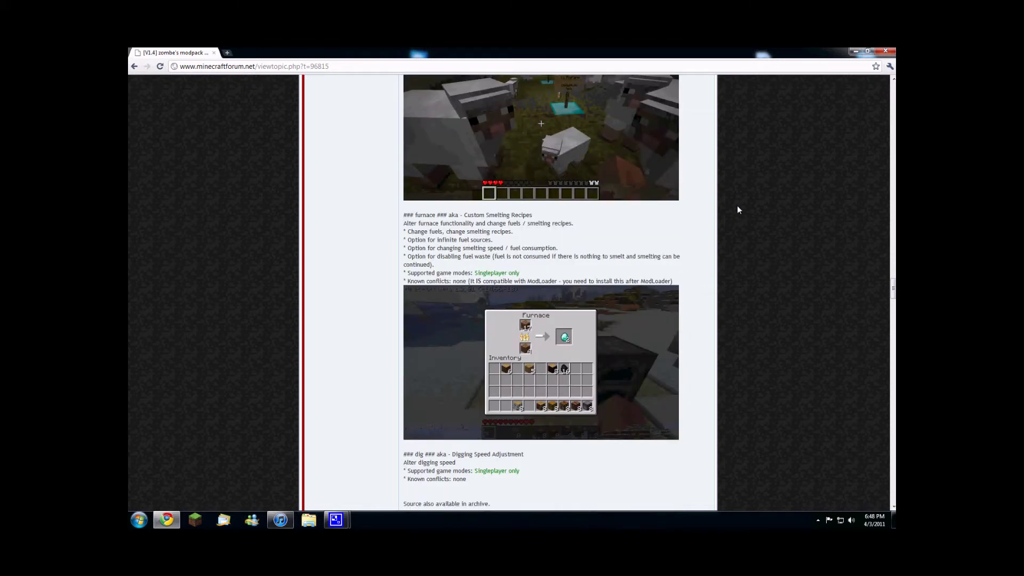
scroll(738, 206, "down", 5)
left_click_drag(421, 224, 521, 225)
left_click(555, 240)
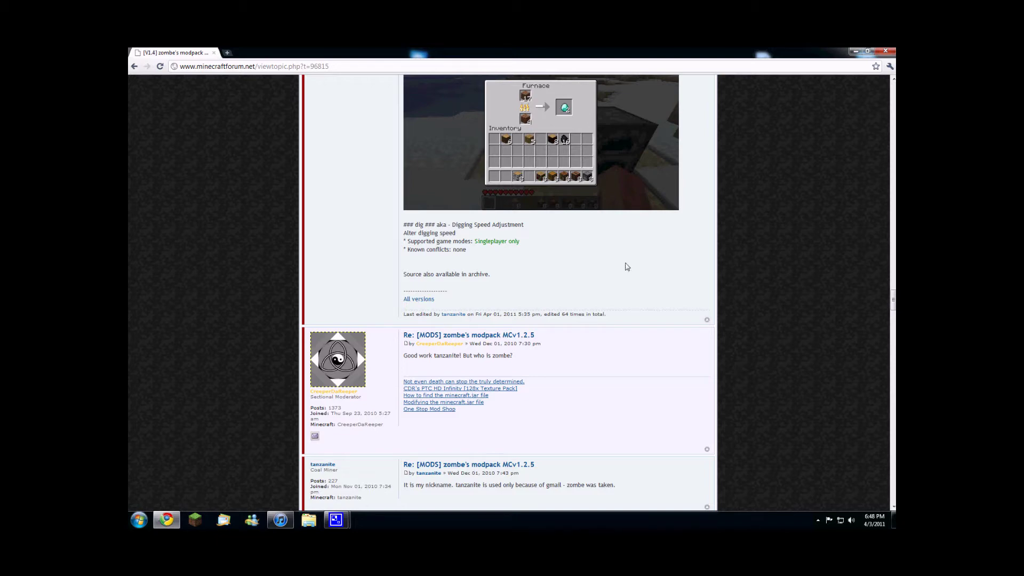
scroll(760, 282, "up", 15)
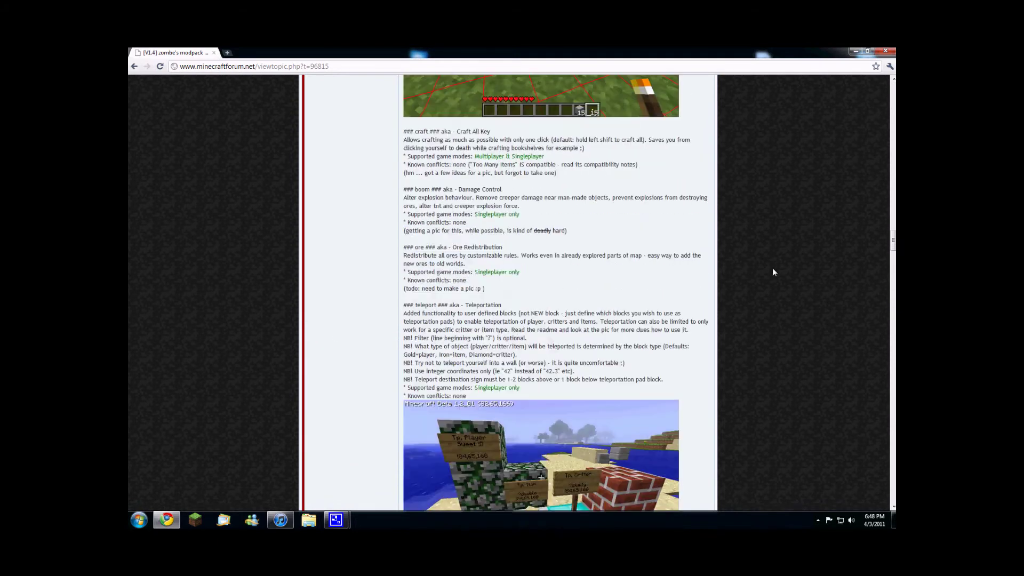
scroll(771, 275, "up", 10)
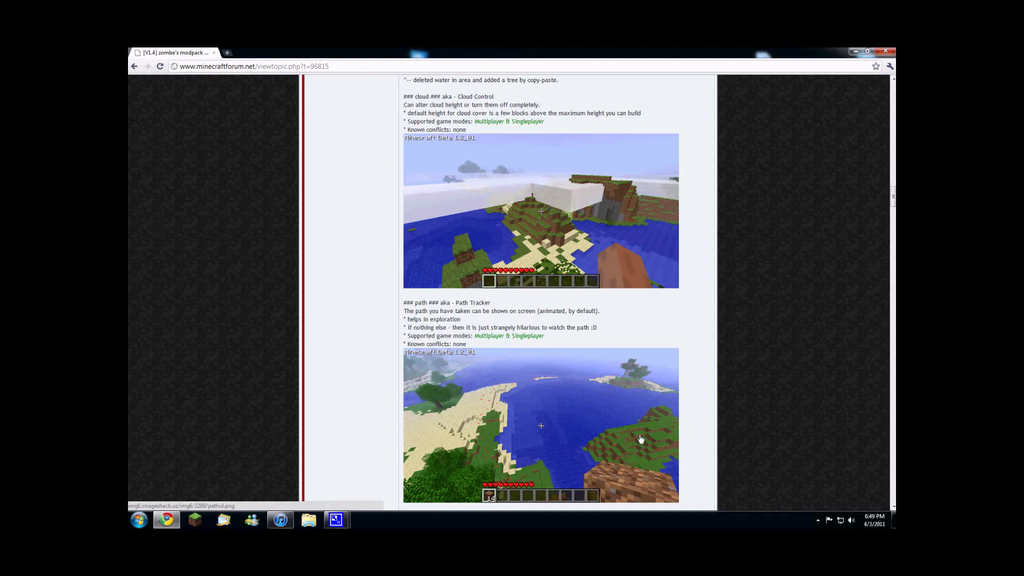
scroll(640, 438, "up", 12)
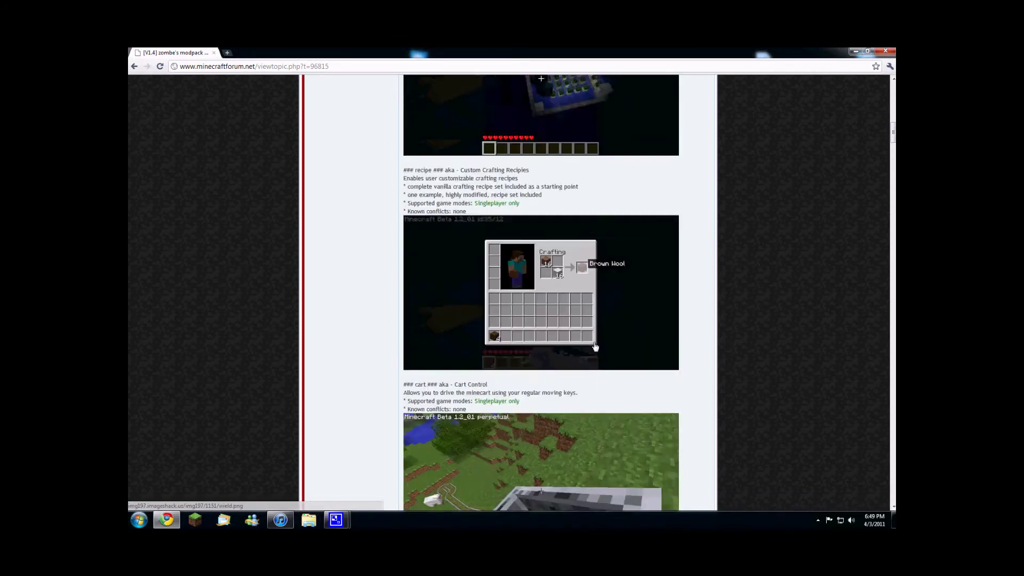
scroll(595, 346, "up", 12)
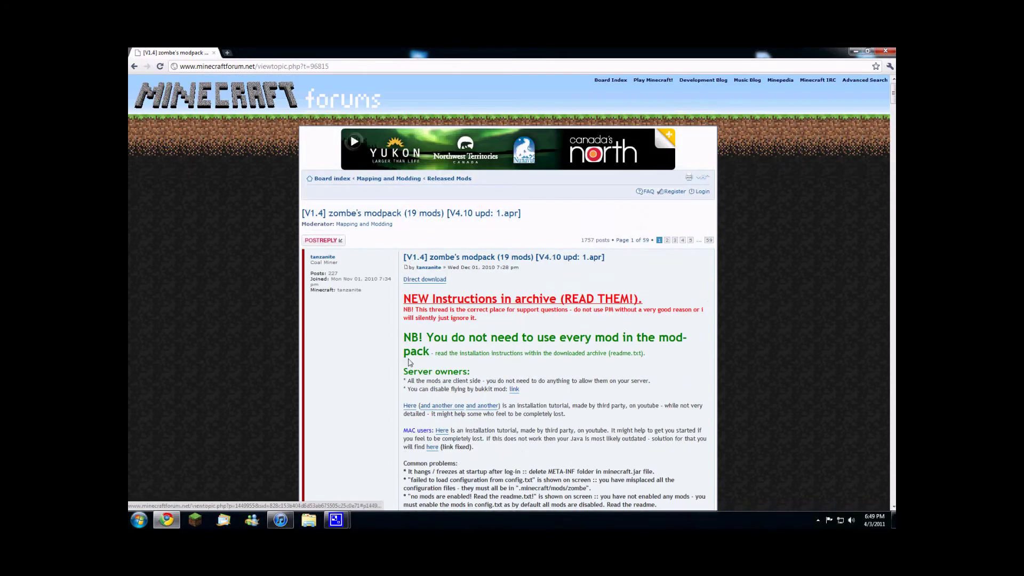
left_click(856, 51)
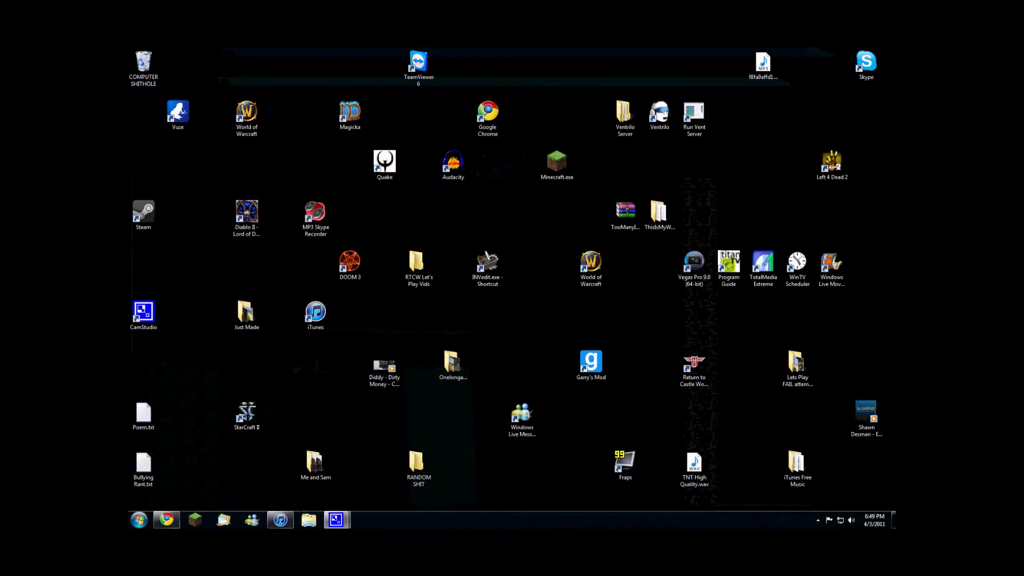
left_click(167, 520)
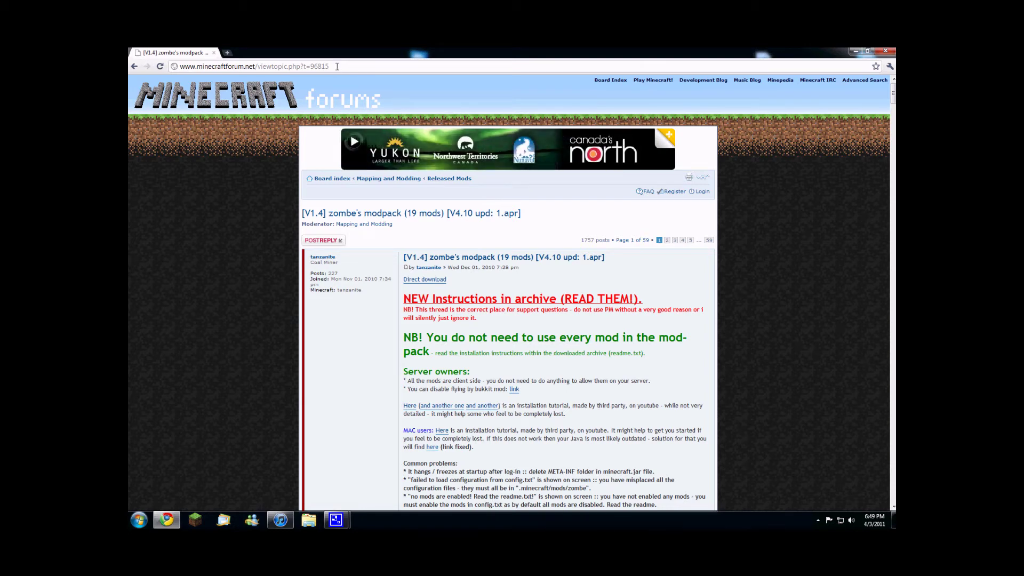
double_click(337, 66)
left_click(337, 67)
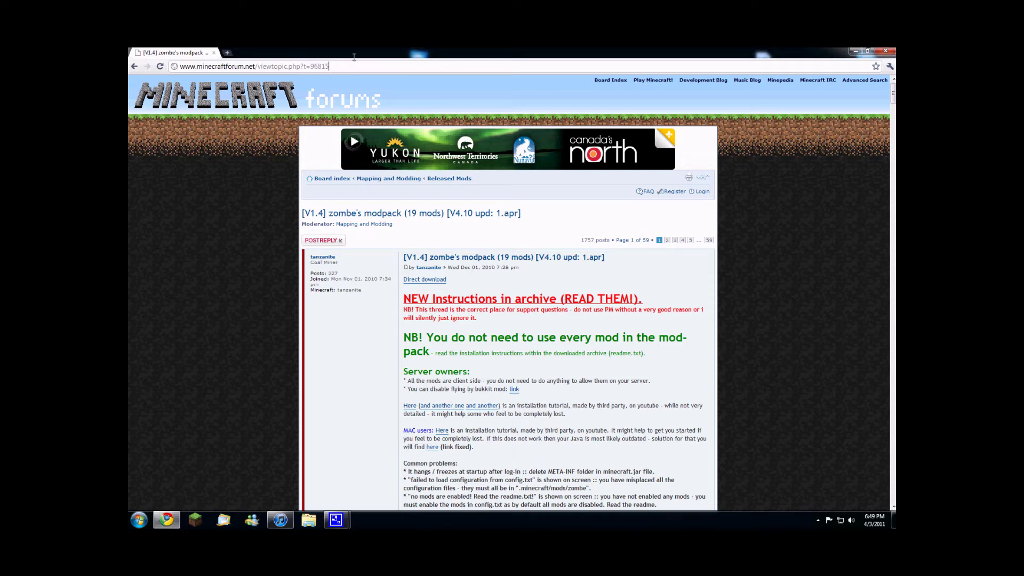
Search the web for "zombe mod 1.4" in a new tab and open the Minecraft Forums modpack thread there, replacing the old tab
left_click(227, 54)
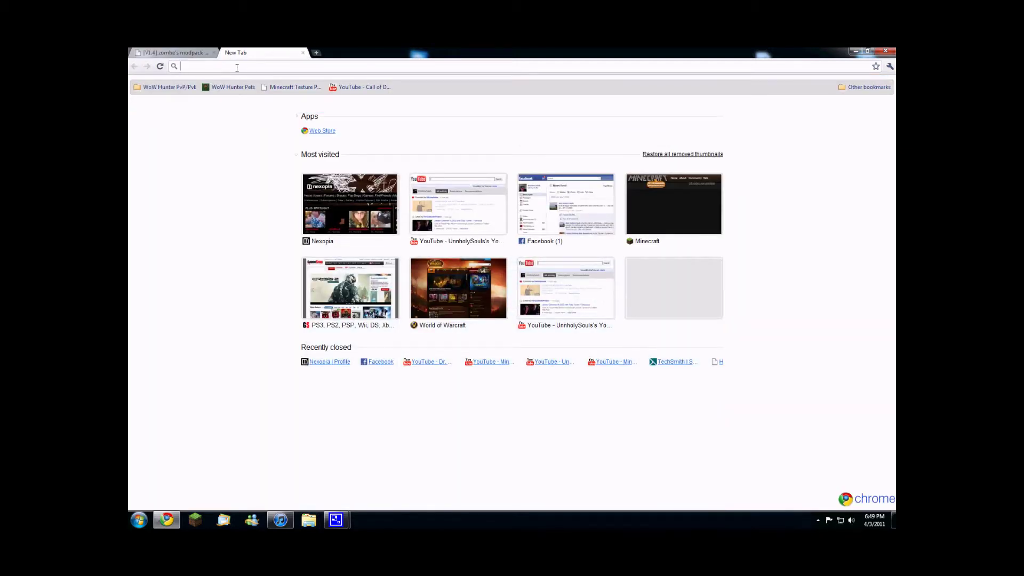
type("zombe m")
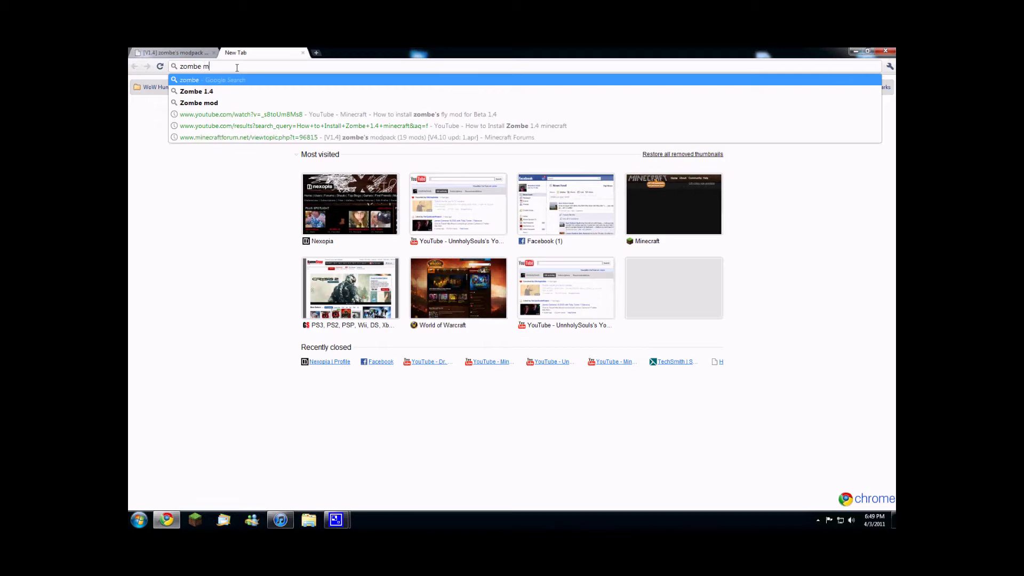
type("od 1.4")
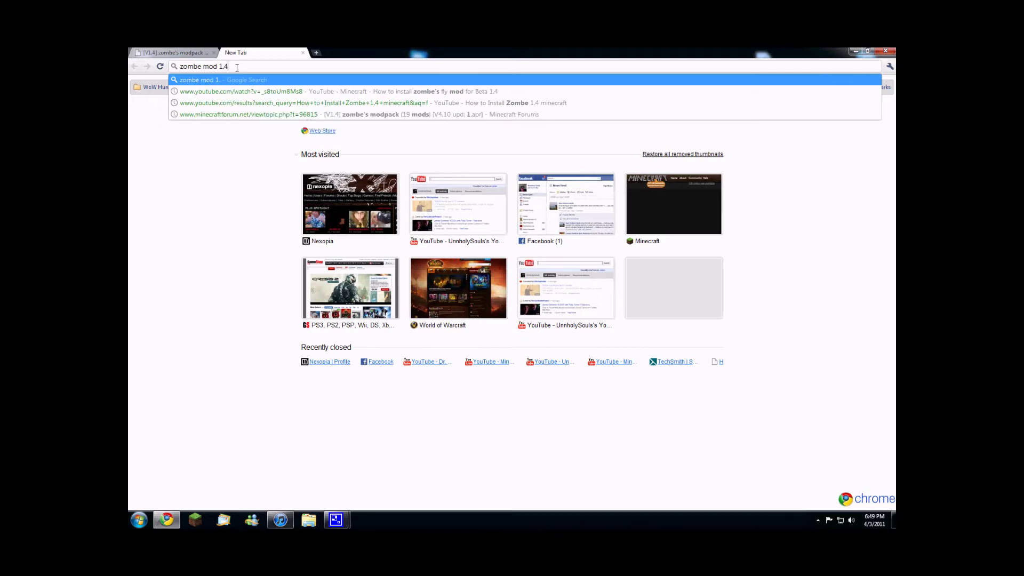
key("Return")
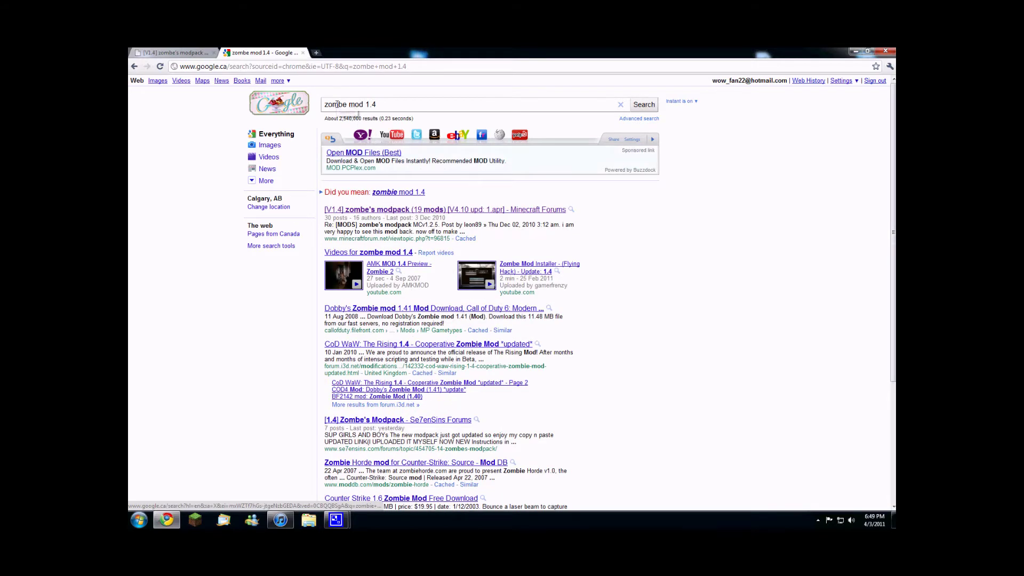
left_click(395, 214)
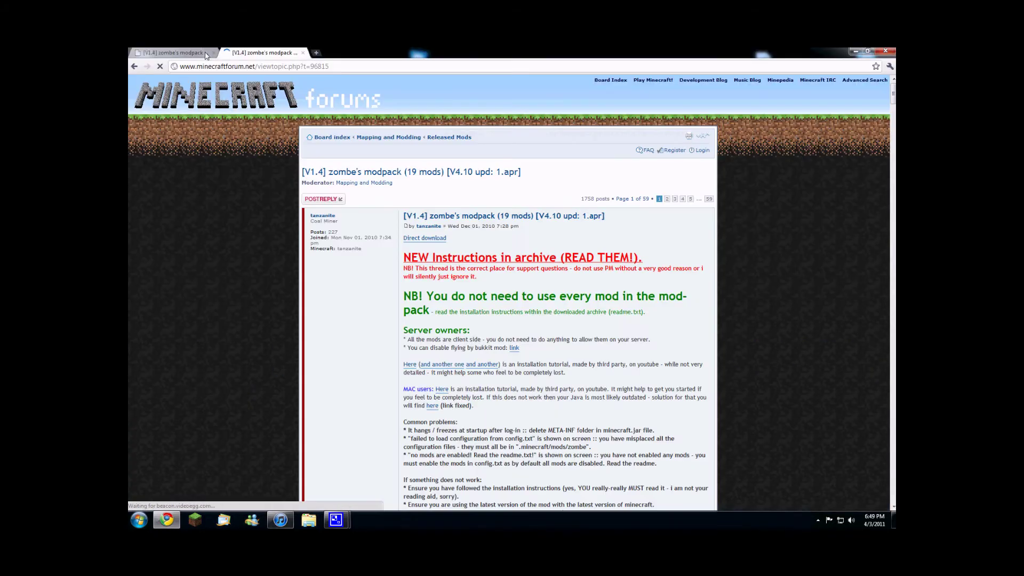
left_click(213, 53)
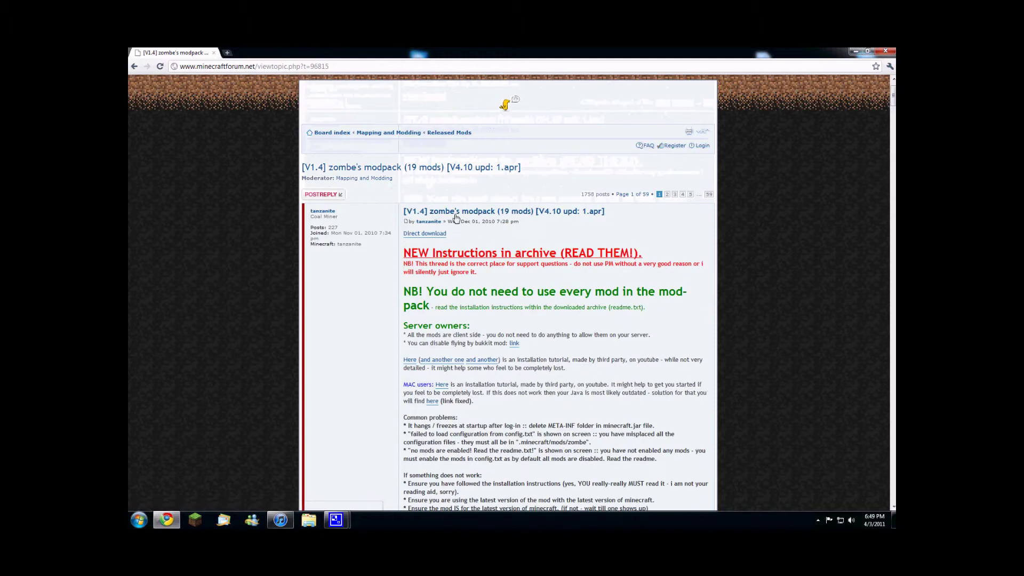
Download the modpack through the thread's direct download link and move modpack-v4.10_MC.beta.1.4.zip from the Downloads folder to the desktop
left_click(424, 236)
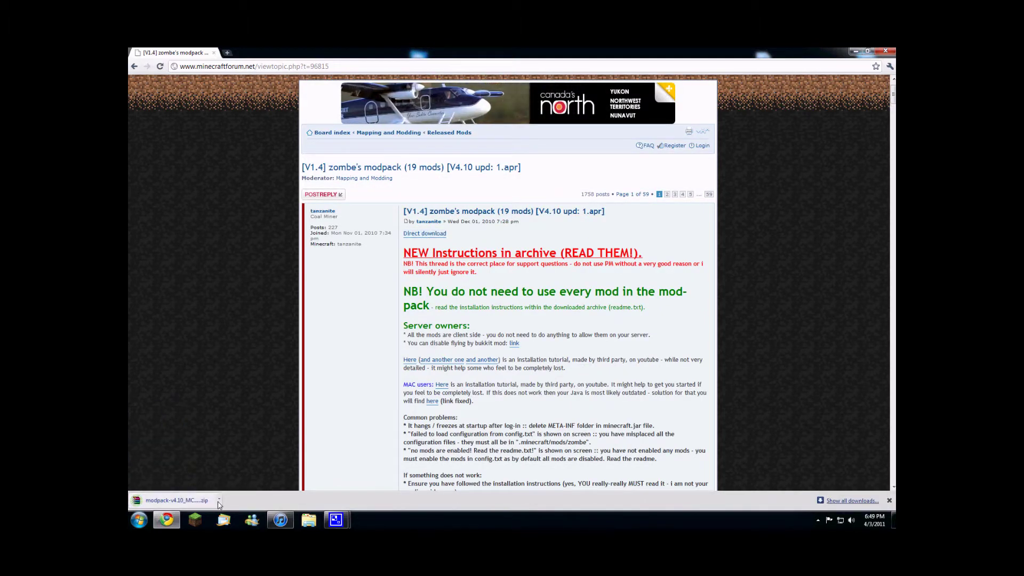
left_click(867, 51)
left_click_drag(553, 63, 300, 82)
left_click(240, 344)
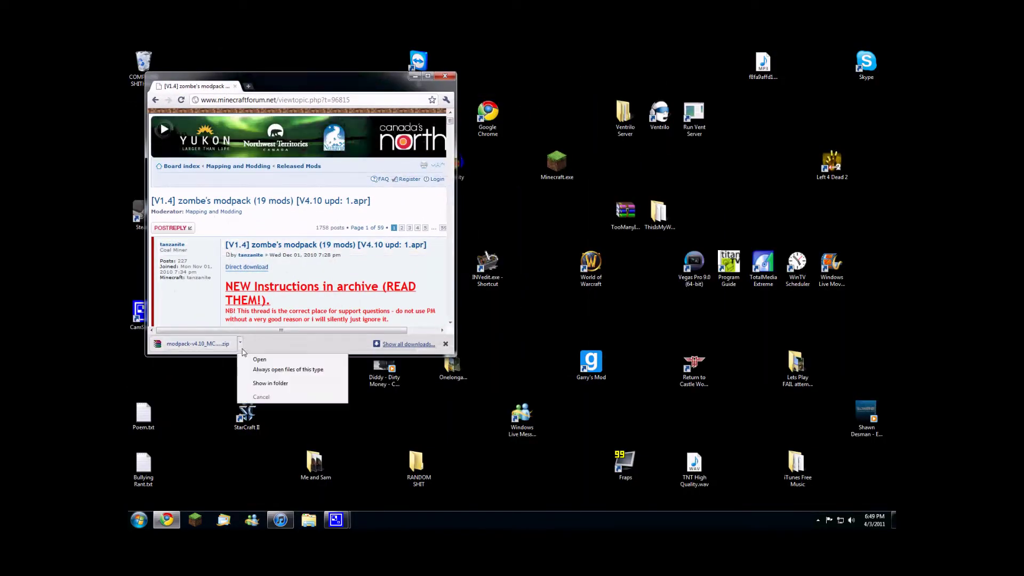
left_click(270, 383)
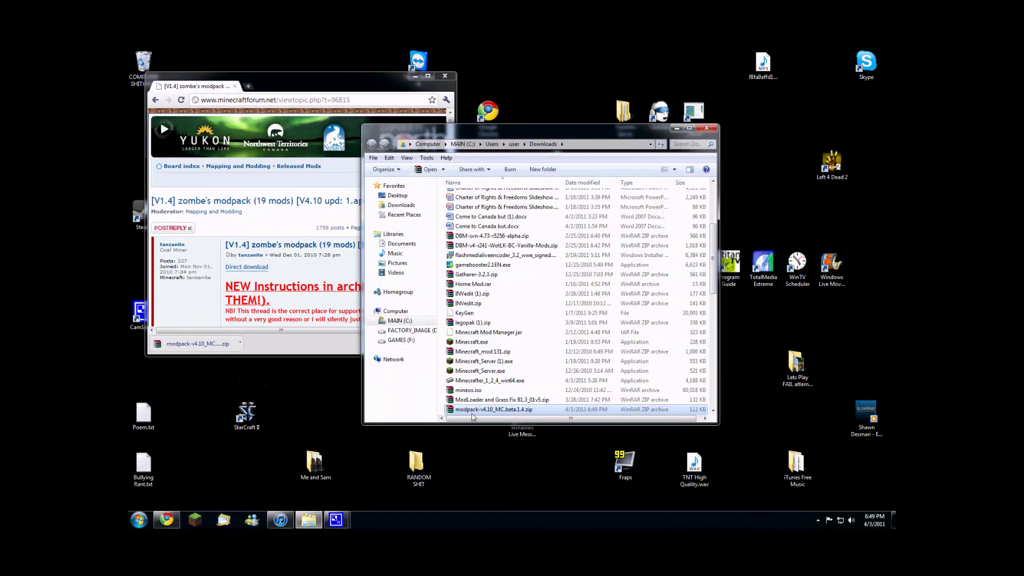
left_click_drag(474, 412, 488, 461)
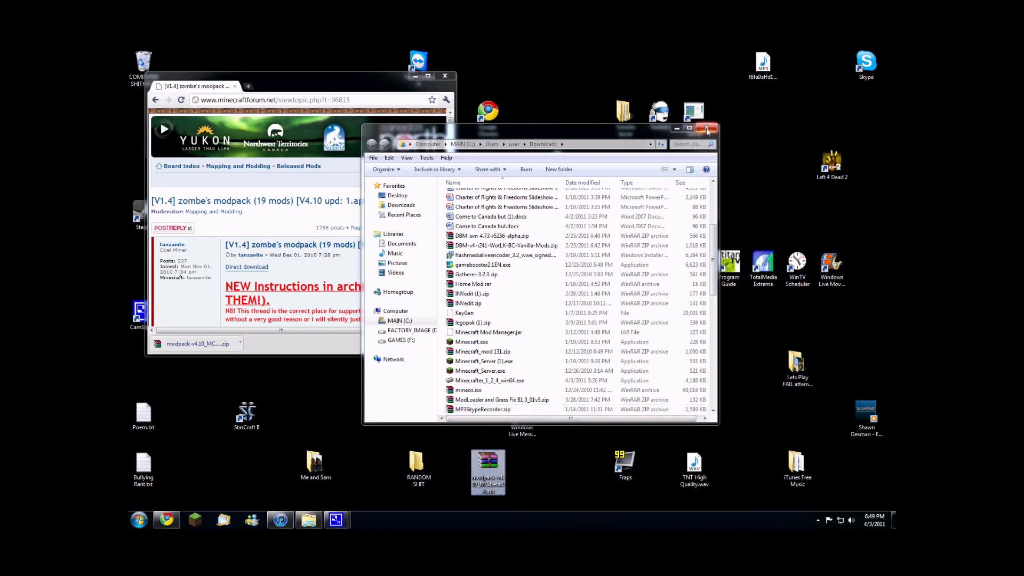
Close the Downloads folder, place the modpack archive beside the TooManyItems archive on the desktop, and close the browser
left_click(707, 129)
left_click_drag(485, 455, 593, 217)
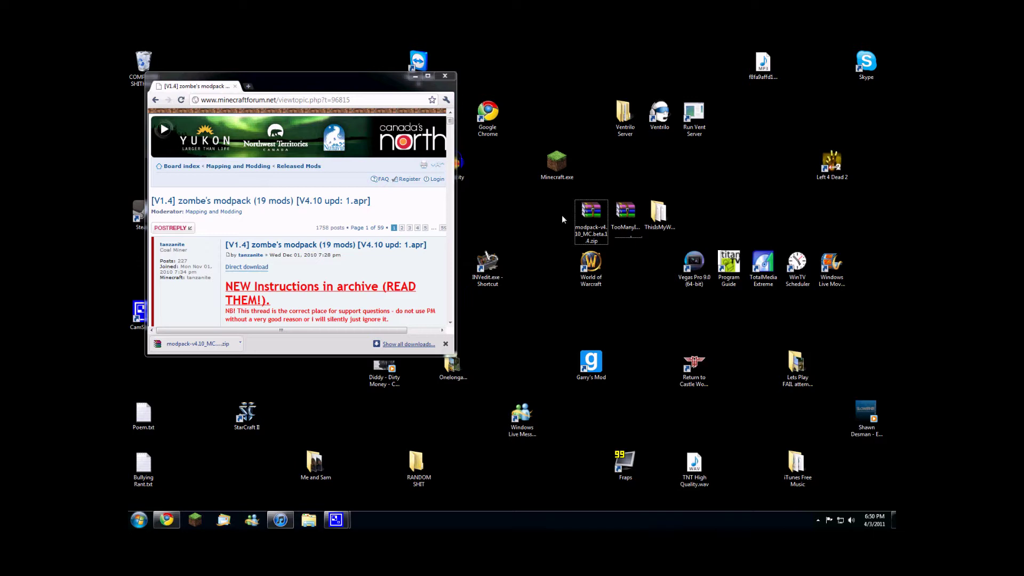
left_click(444, 76)
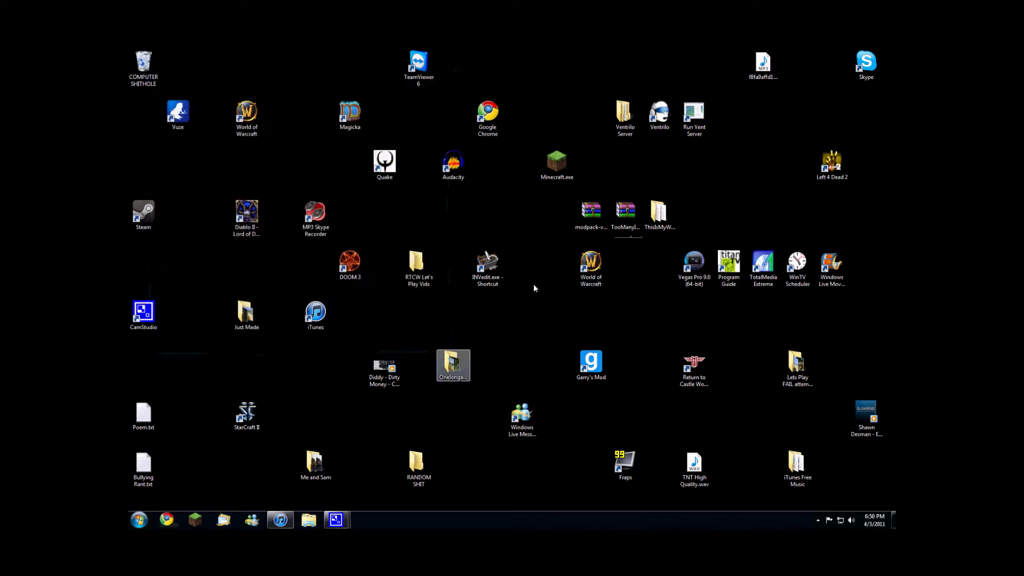
key("super")
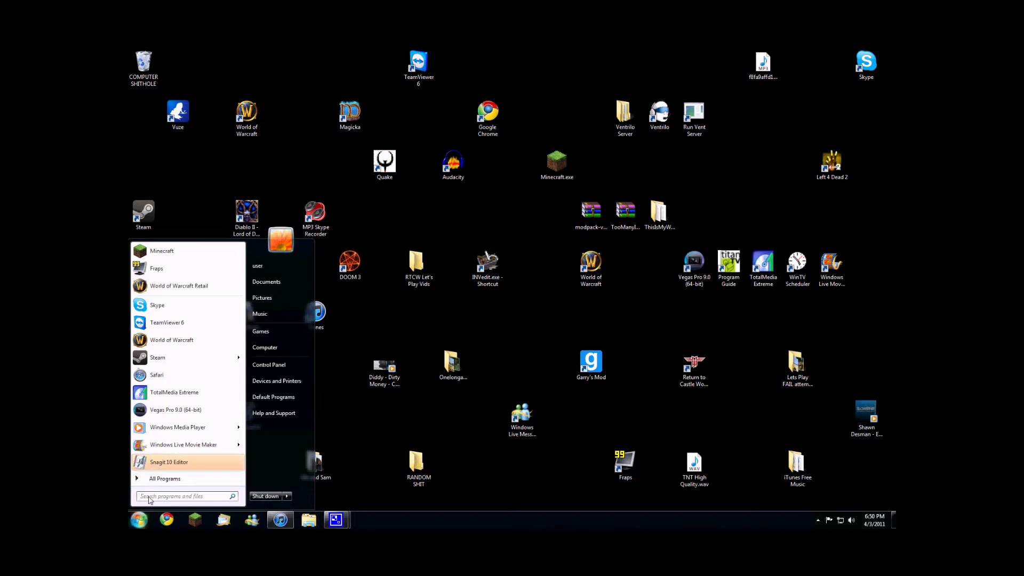
type("%appdata%")
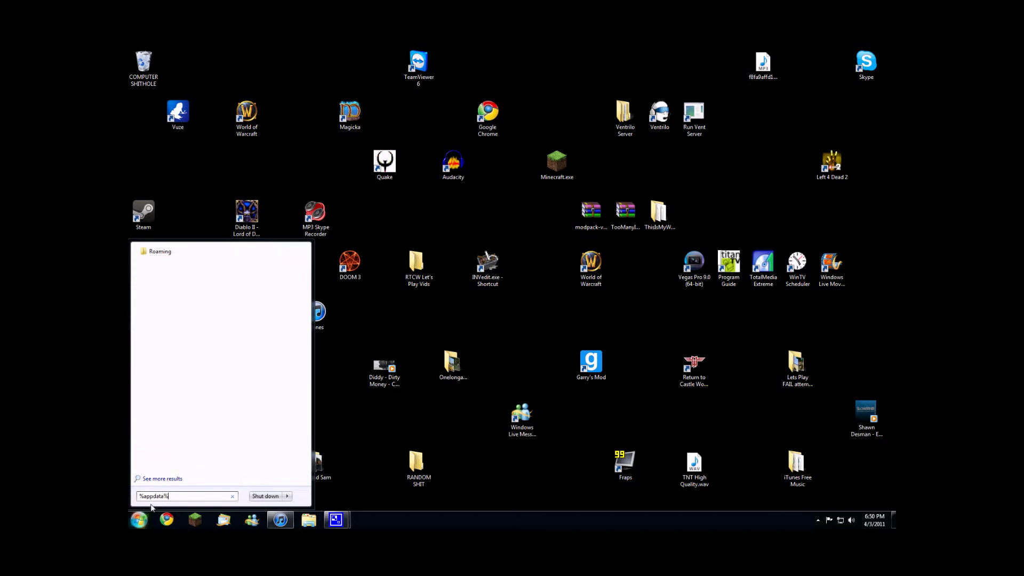
key("BackSpace")
key("BackSpace")
key("BackSpace")
key("BackSpace")
key("BackSpace")
key("BackSpace")
key("BackSpace")
key("BackSpace")
key("BackSpace")
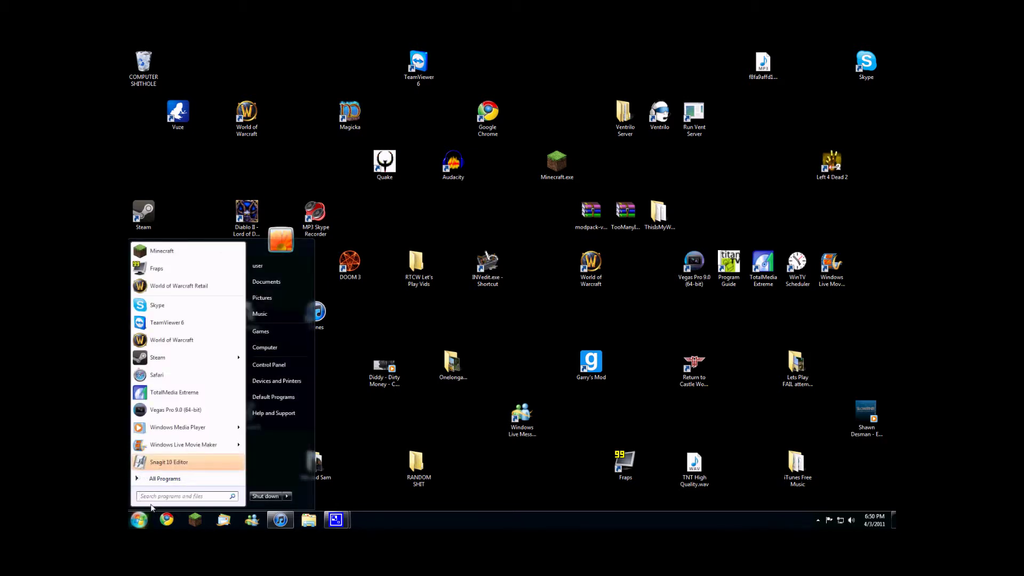
Open the Run dialog, go to %appdata%, and open the .minecraft folder in the Roaming directory
type("Run")
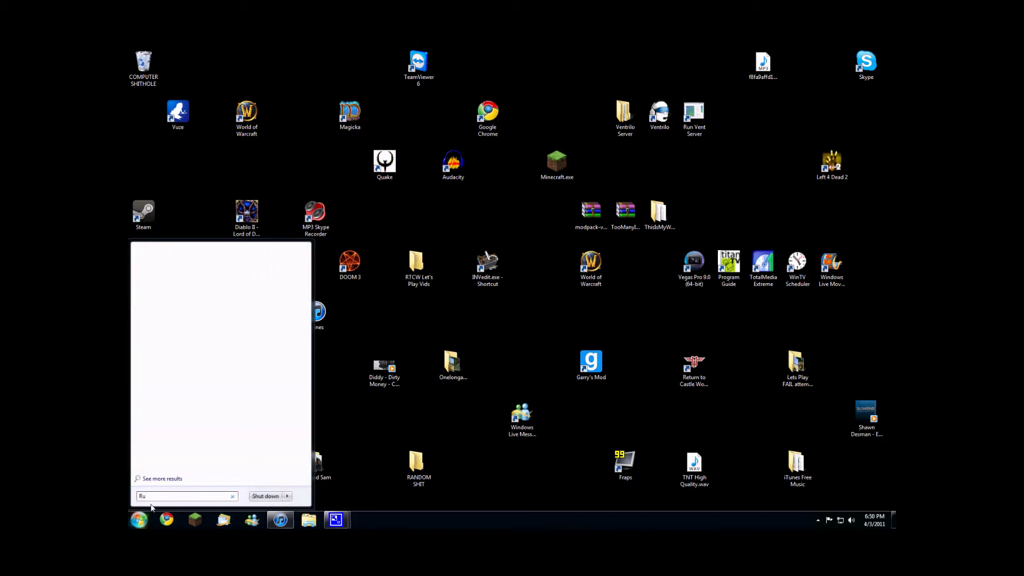
left_click(153, 284)
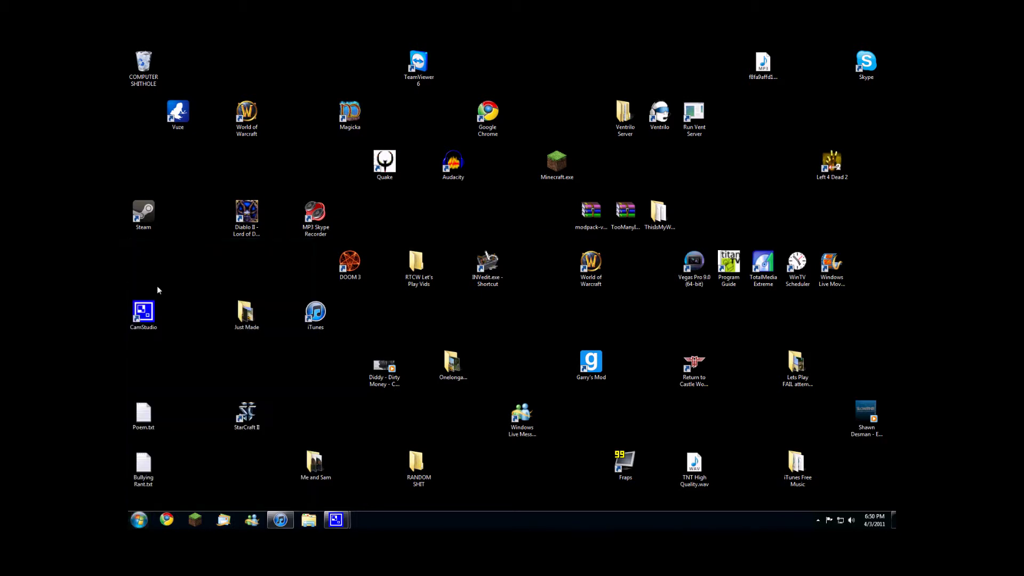
key("BackSpace")
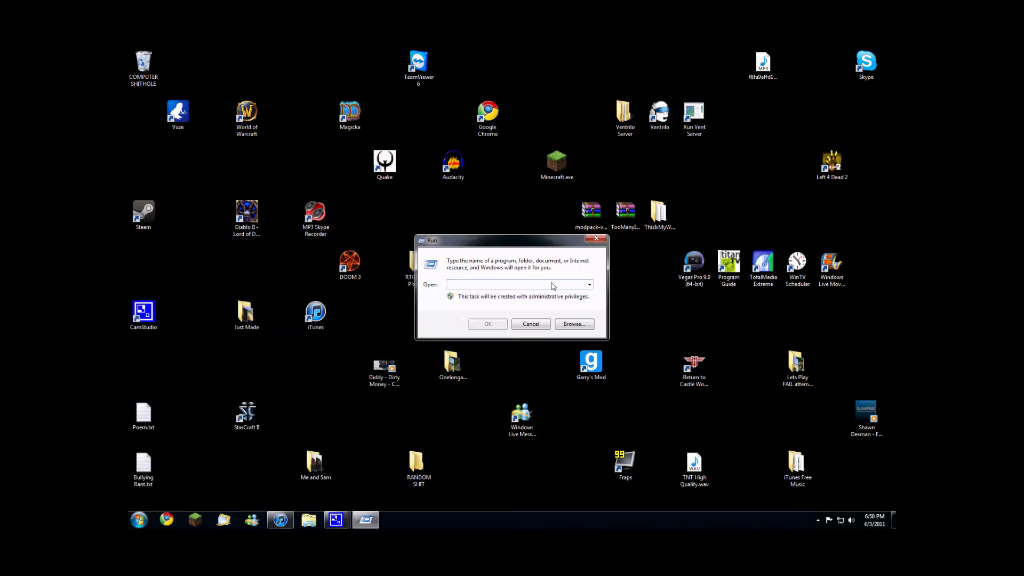
type("%appdata%")
key("Return")
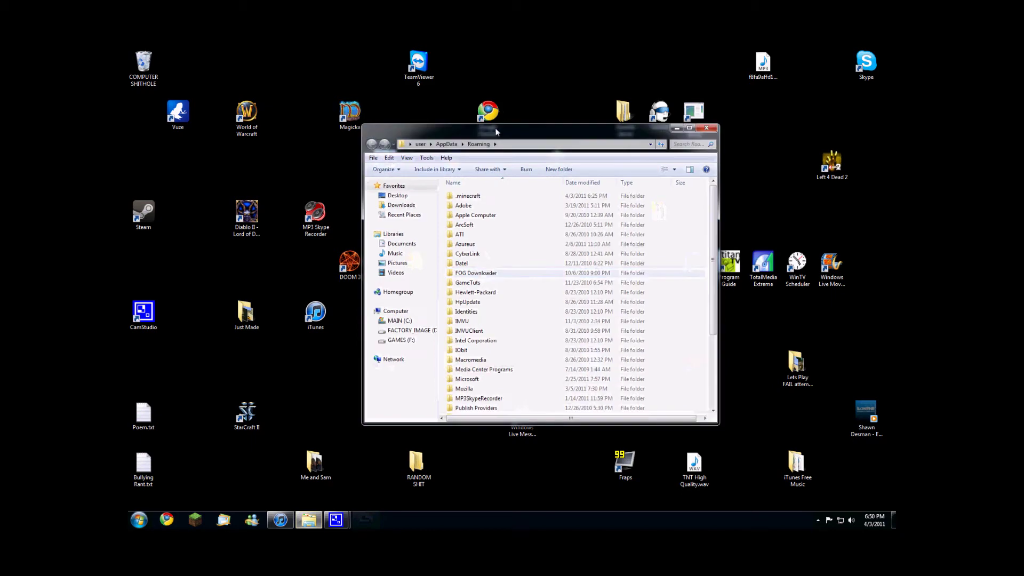
left_click_drag(493, 125, 454, 49)
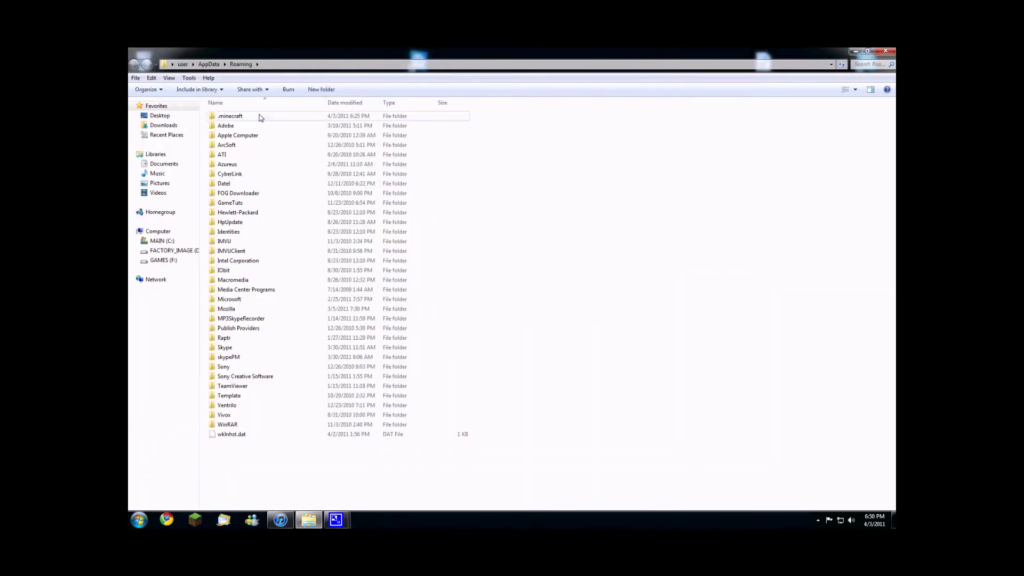
double_click(258, 115)
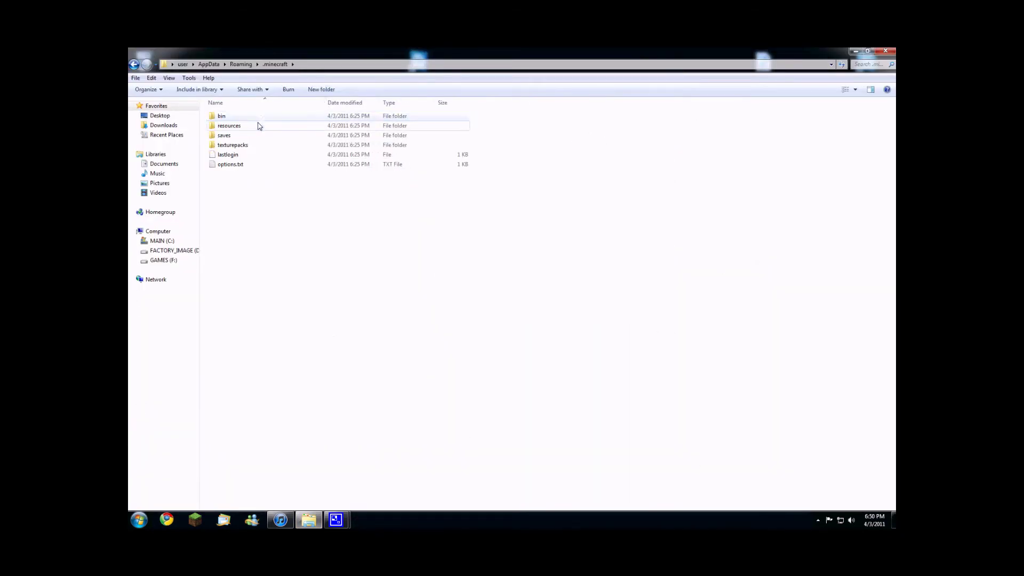
Move the world folder beside the mod archives on the desktop into .minecraft's saves folder and return to .minecraft
left_click(234, 137)
double_click(235, 137)
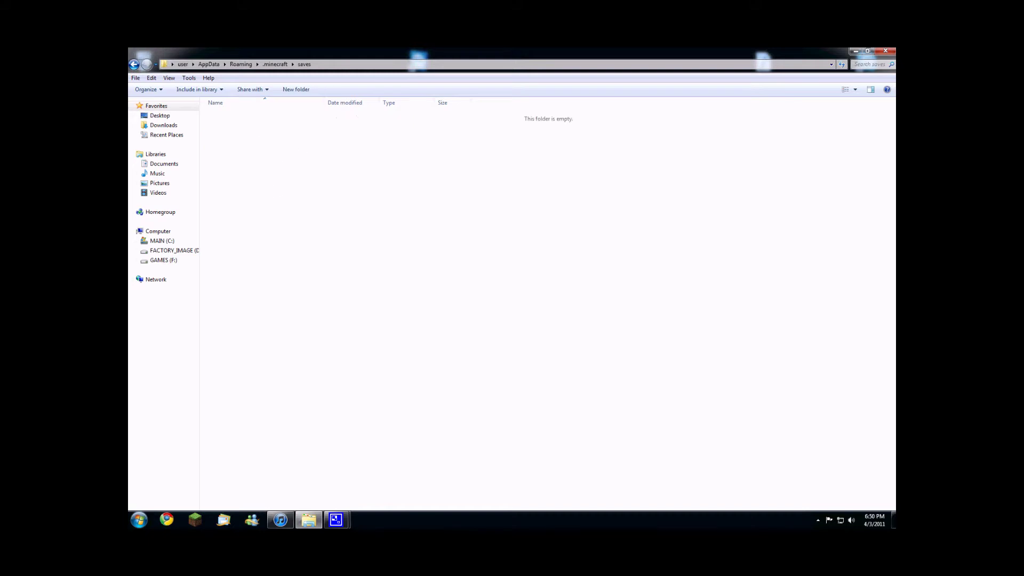
left_click(134, 65)
left_click_drag(302, 47, 376, 88)
double_click(426, 178)
left_click_drag(659, 211, 326, 173)
left_click(202, 107)
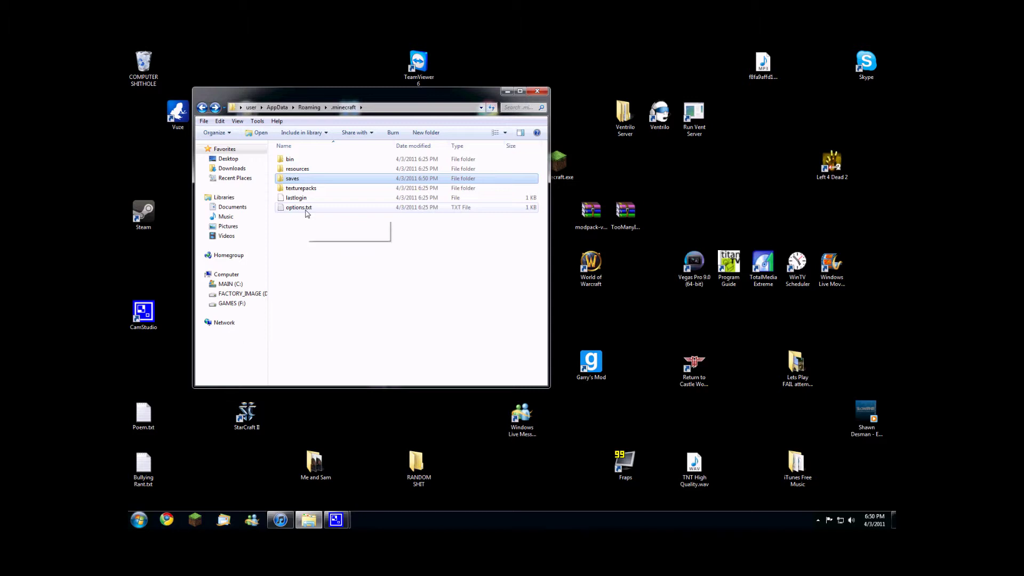
Open minecraft.jar from the bin folder with WinRAR archiver and dismiss the licence reminder
double_click(292, 159)
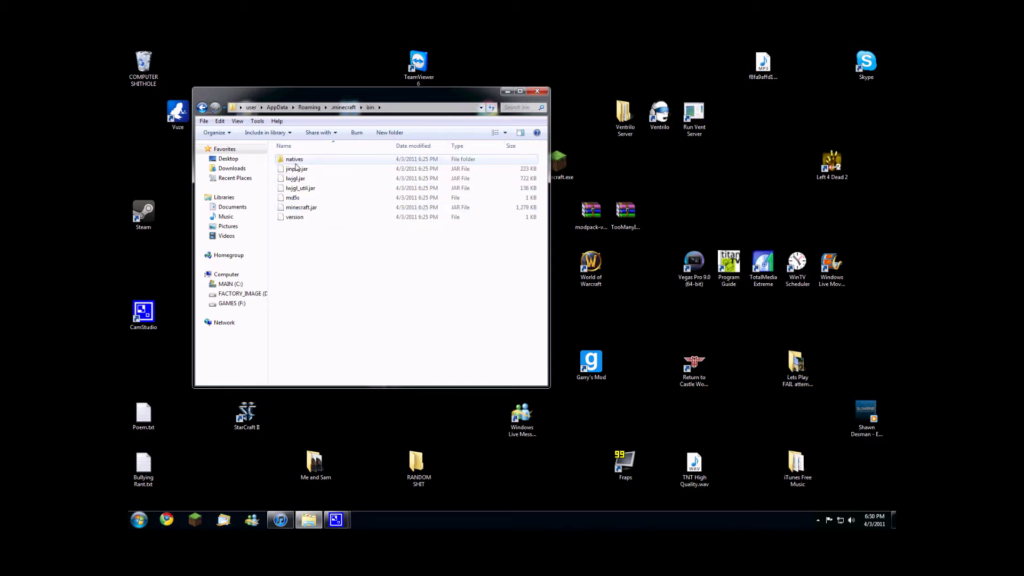
key("BackSpace")
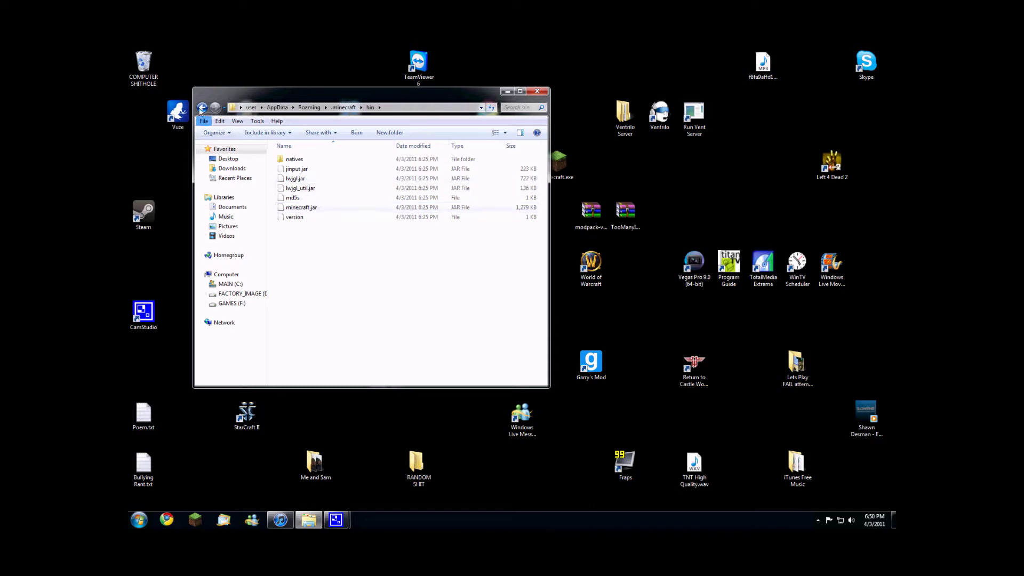
left_click(321, 164)
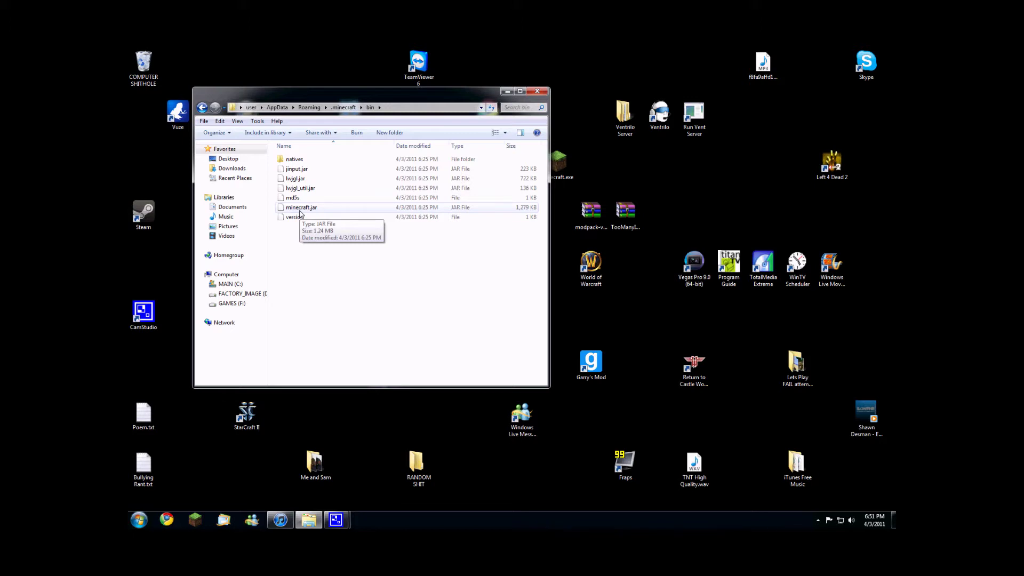
right_click(300, 211)
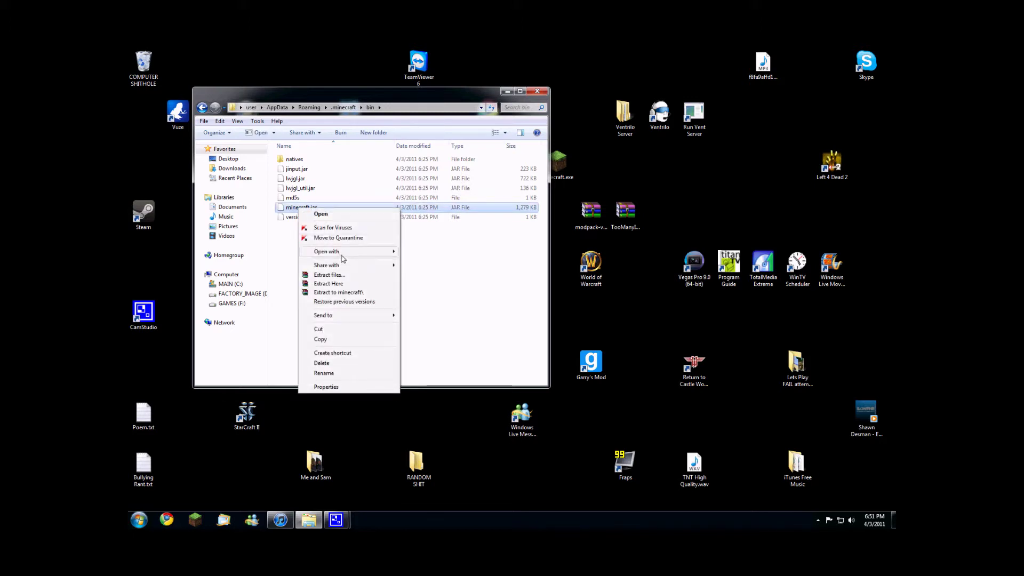
mouse_move(342, 256)
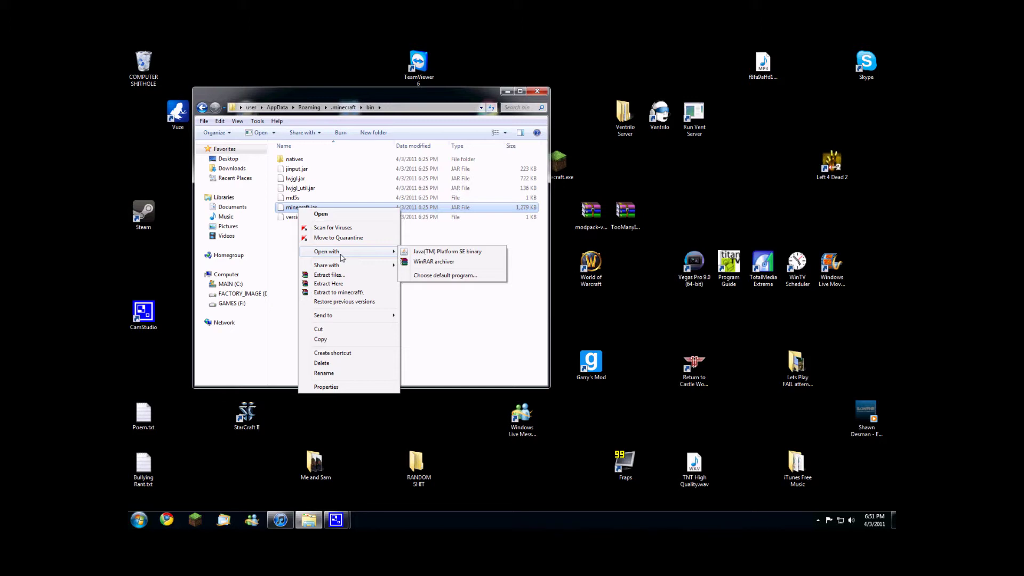
left_click(433, 261)
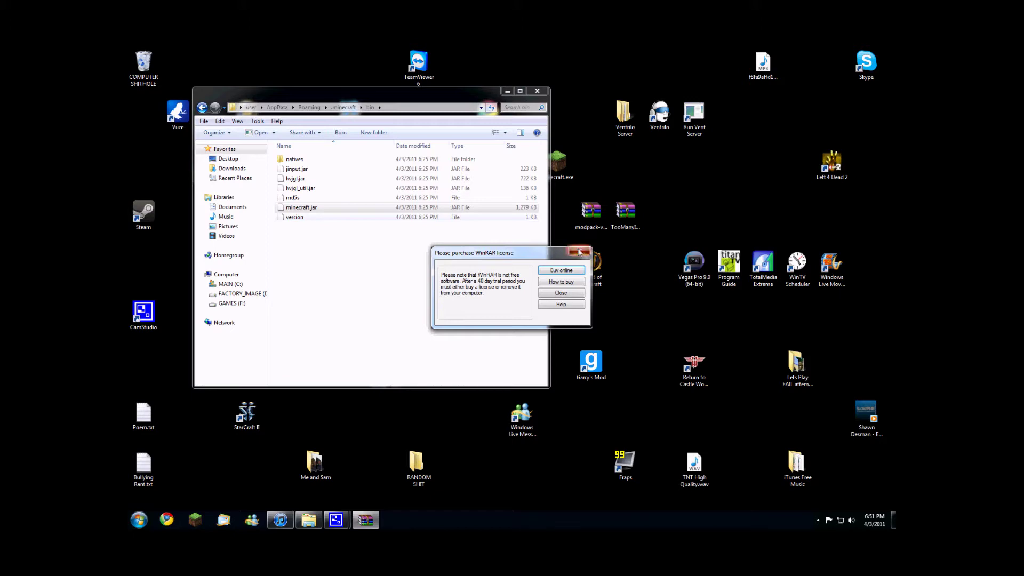
left_click(579, 251)
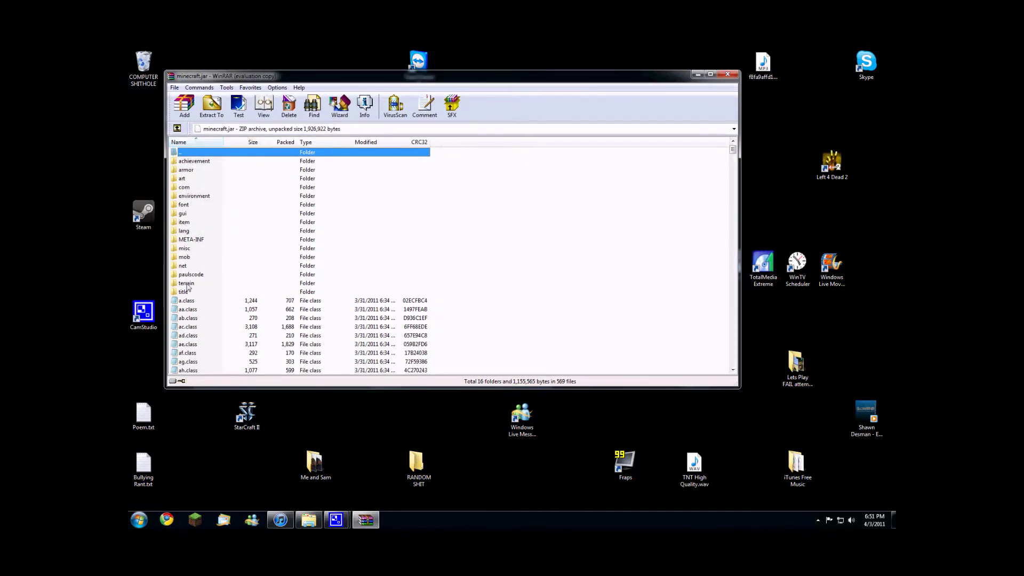
Look over the folders and class files in minecraft.jar, set its window aside, and close the bin folder window
left_click(186, 239)
left_click(195, 283)
left_click(199, 326)
scroll(211, 336, "down", 9)
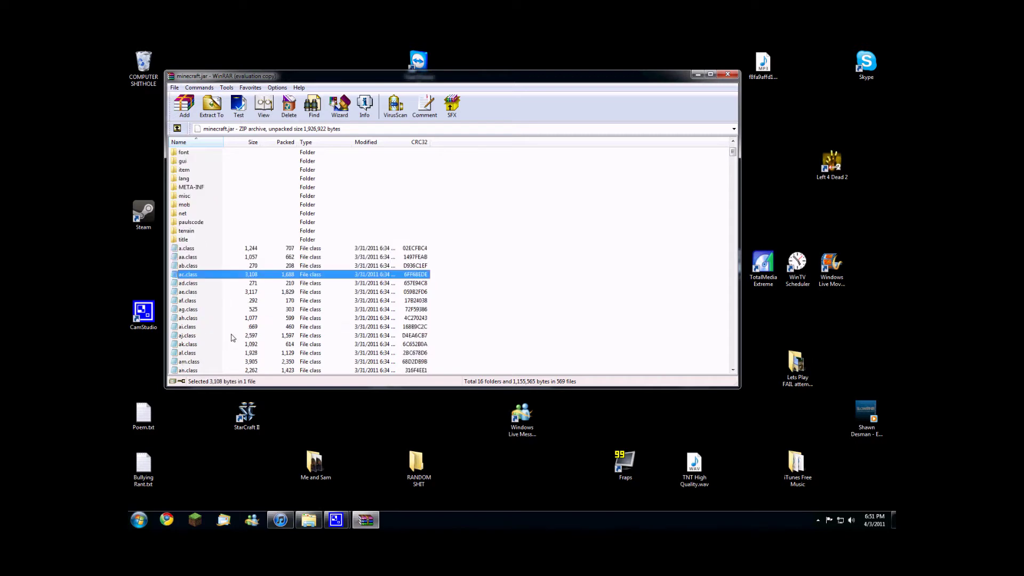
scroll(212, 334, "up", 9)
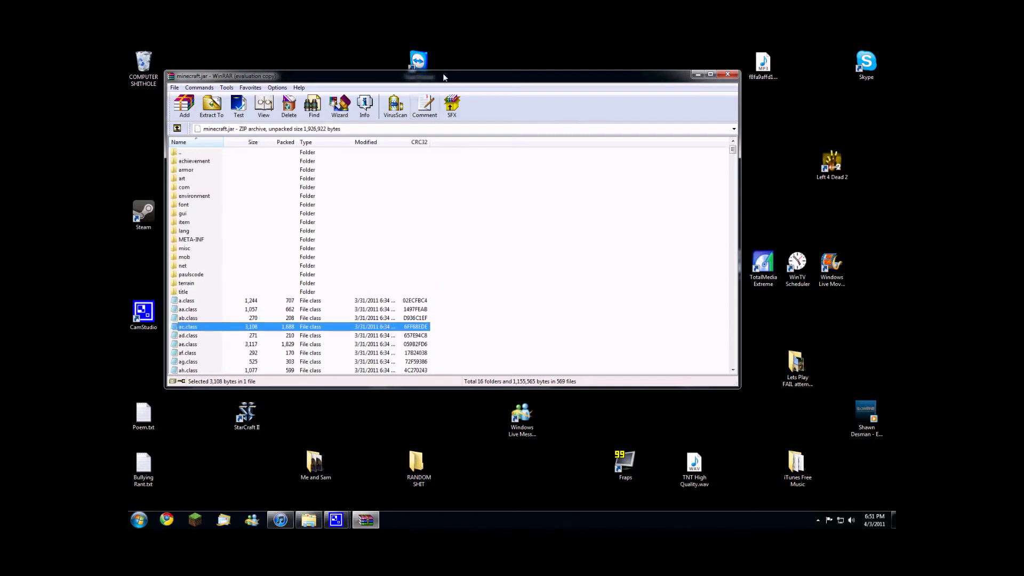
left_click_drag(448, 82, 590, 206)
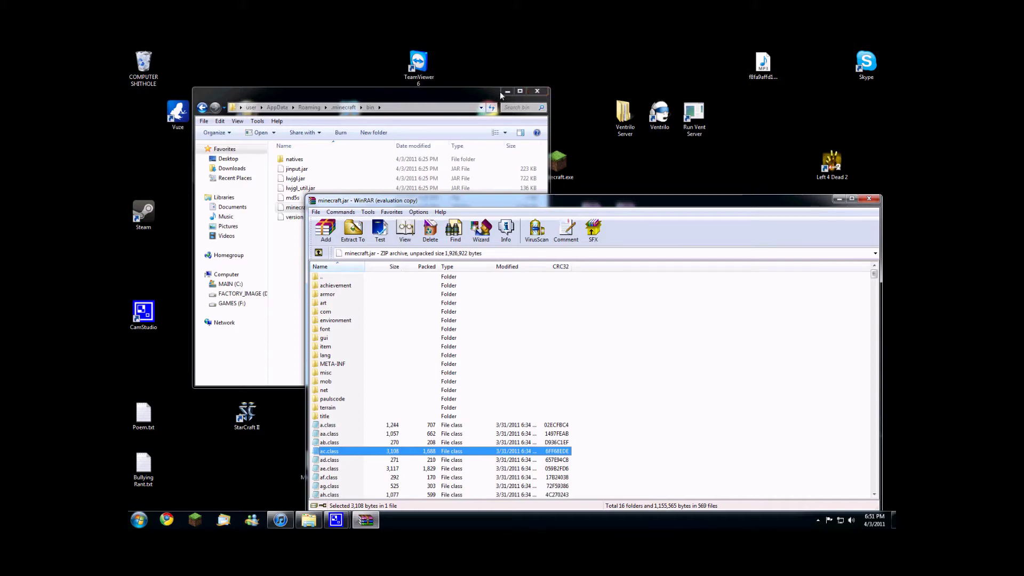
left_click(537, 93)
Open modpack-v4.10_MC.beta.1.4.zip from the desktop in its own WinRAR window and enter its classes folder
left_click_drag(595, 203, 568, 265)
left_click(597, 211)
double_click(597, 211)
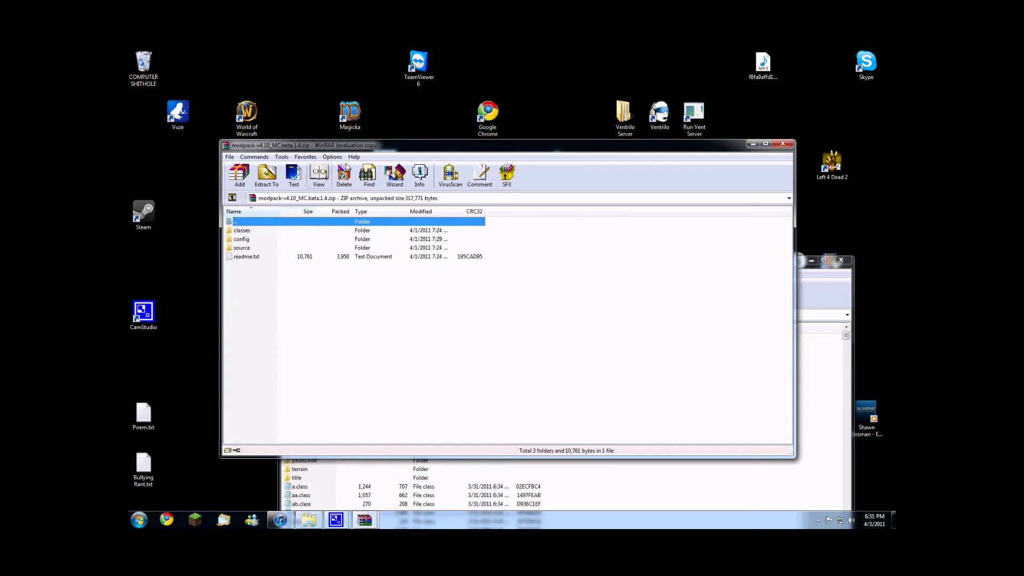
left_click(579, 251)
left_click_drag(581, 150, 489, 59)
double_click(184, 139)
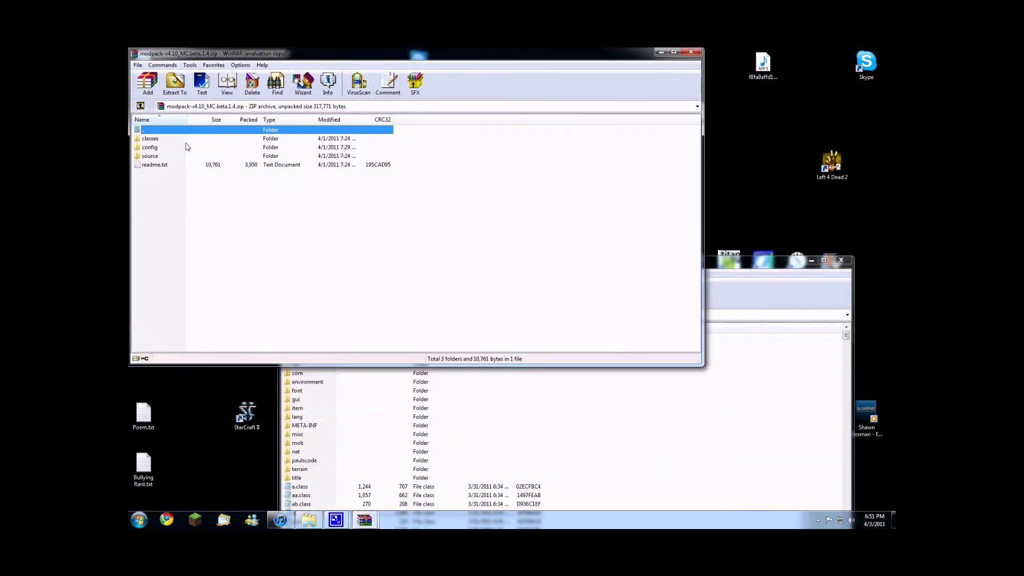
left_click(192, 302)
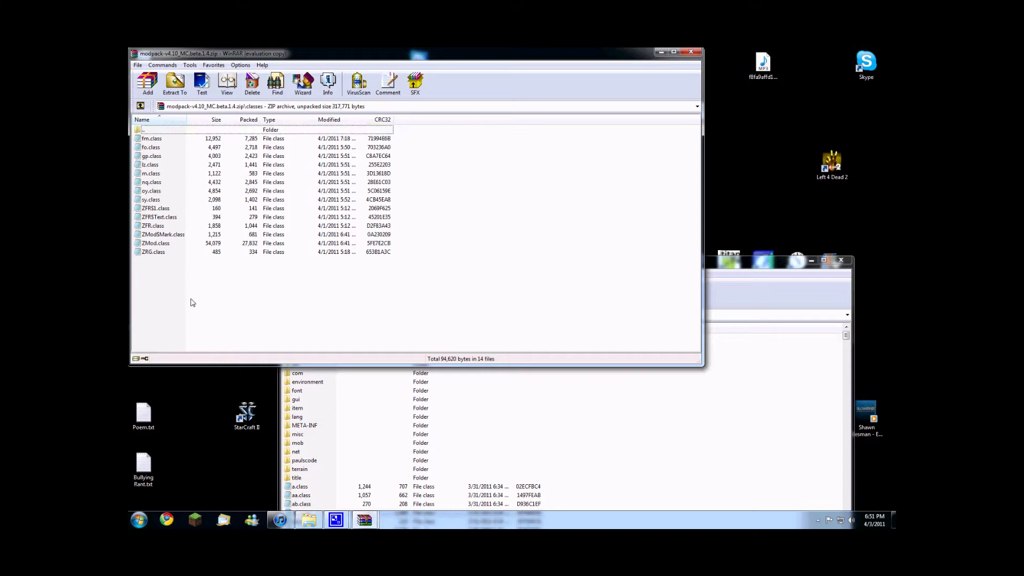
Copy all the class files from the modpack's classes folder into minecraft.jar with the Add and replace files mode
left_click_drag(730, 261, 782, 255)
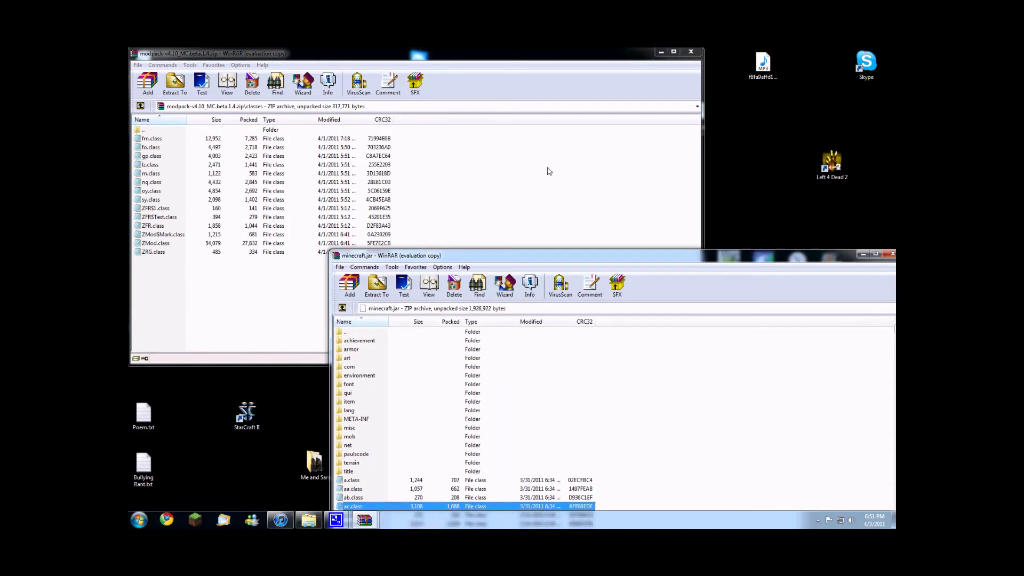
left_click(475, 65)
left_click_drag(208, 282, 162, 143)
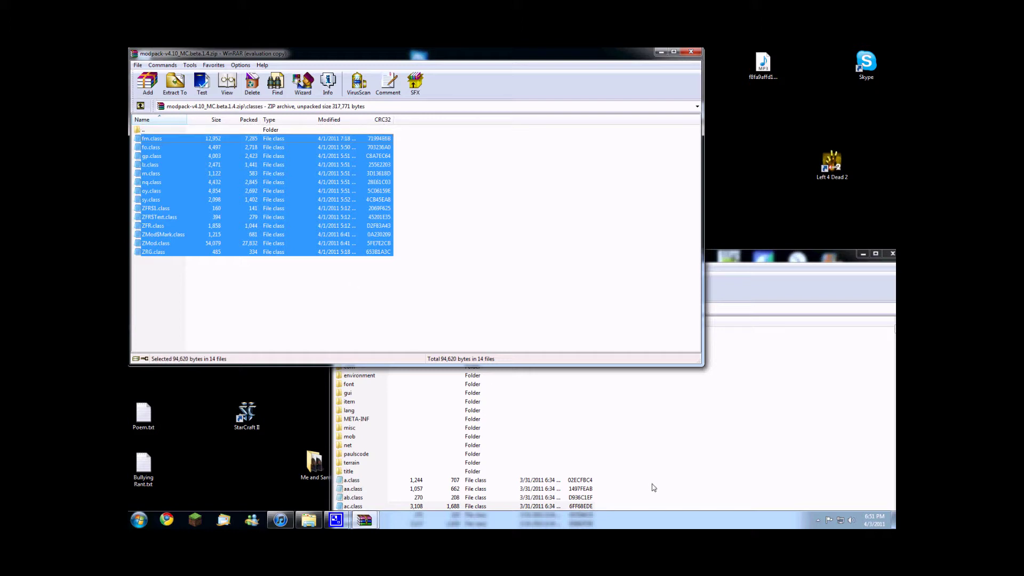
left_click_drag(654, 487, 629, 354)
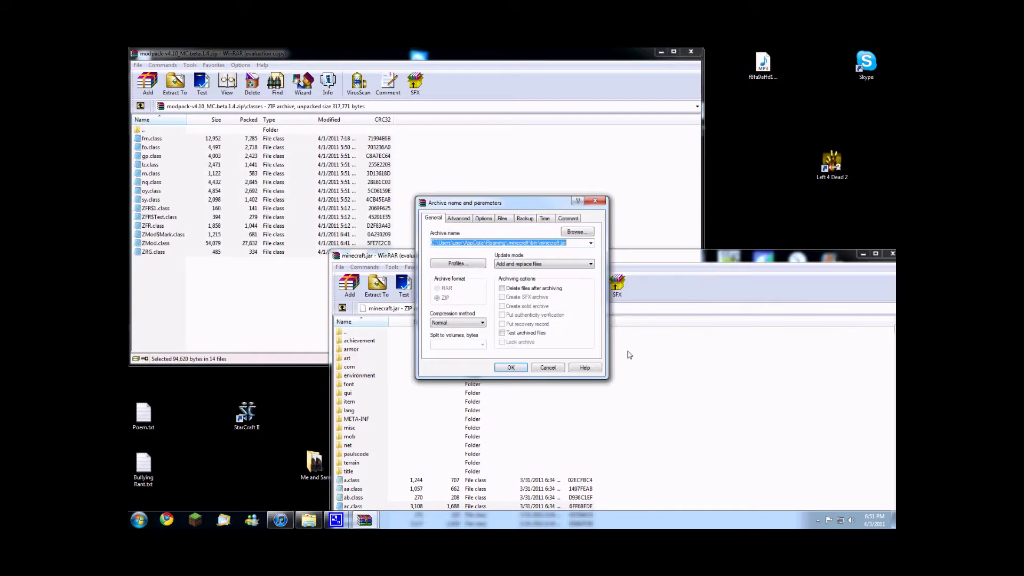
left_click(504, 367)
Look over the minecraft.jar contents in full view and return the modpack archive to its root folder
left_click_drag(650, 260, 553, 125)
scroll(569, 270, "down", 1)
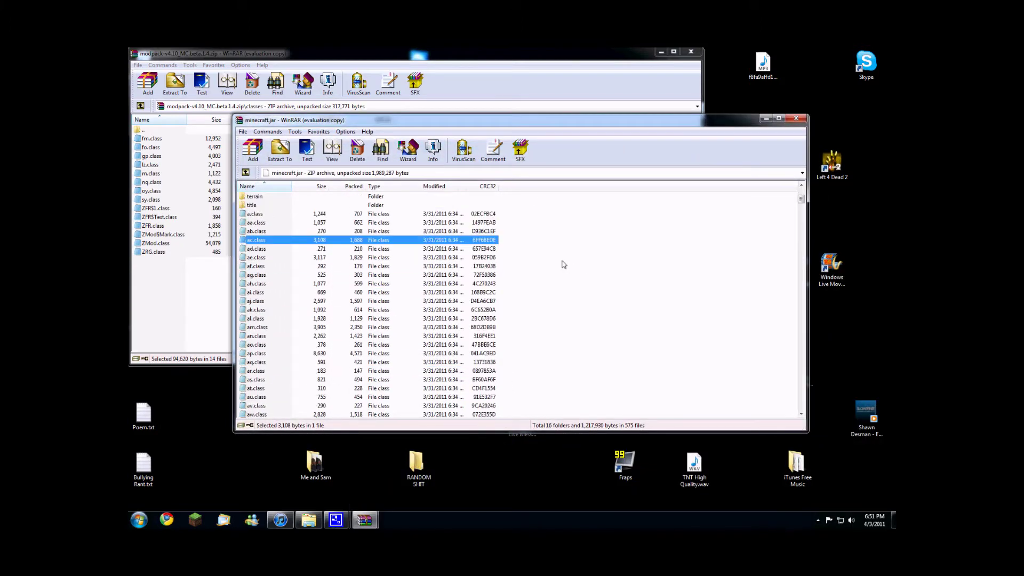
scroll(561, 264, "up", 5)
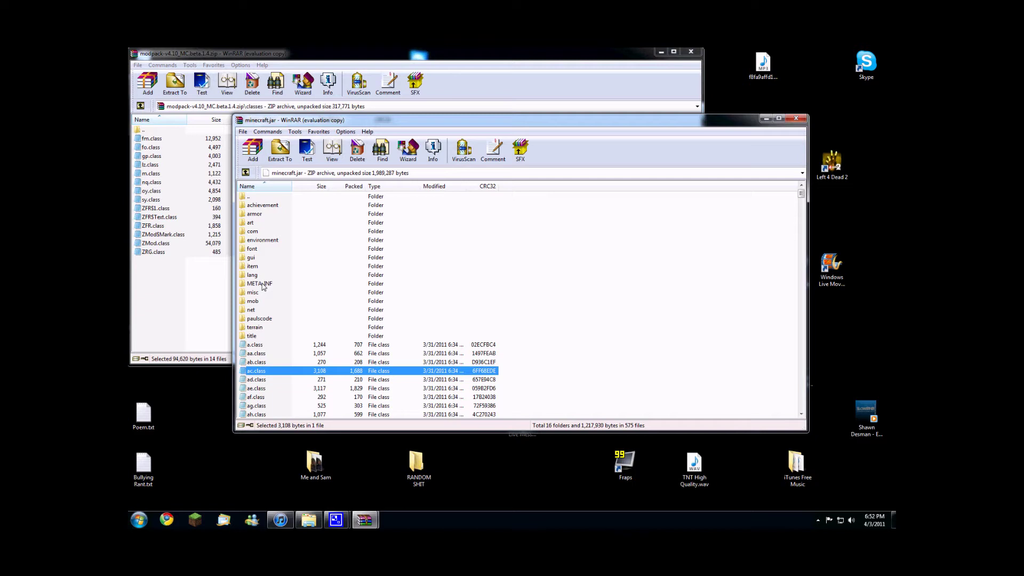
left_click(176, 308)
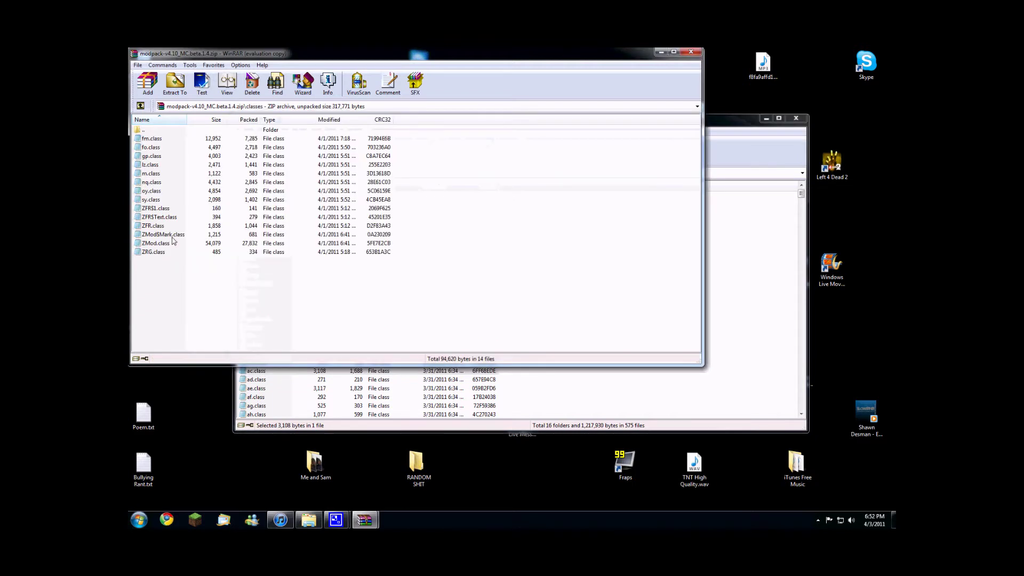
left_click(140, 105)
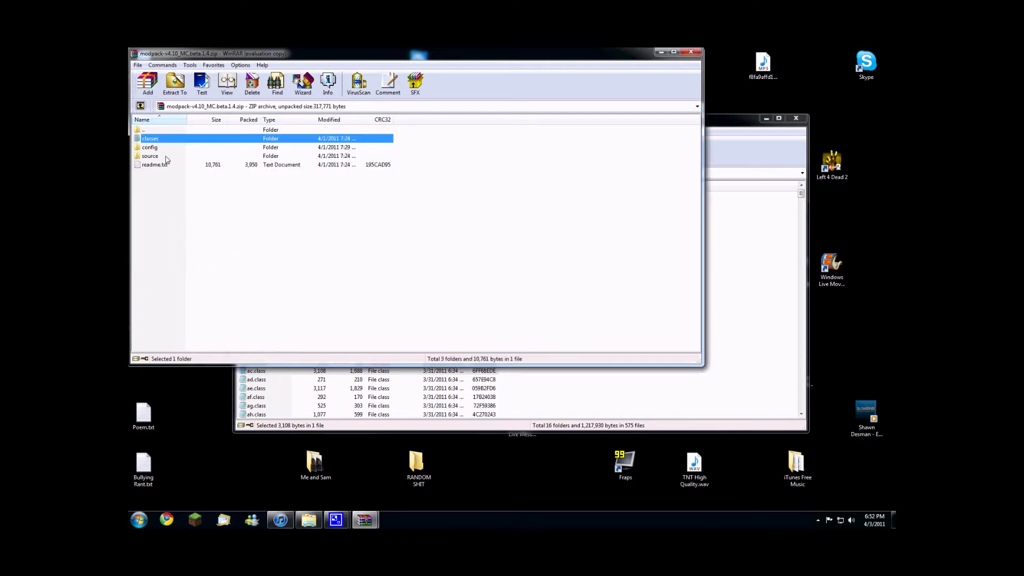
Delete the META-INF folder from minecraft.jar and close that archive window
left_click(748, 210)
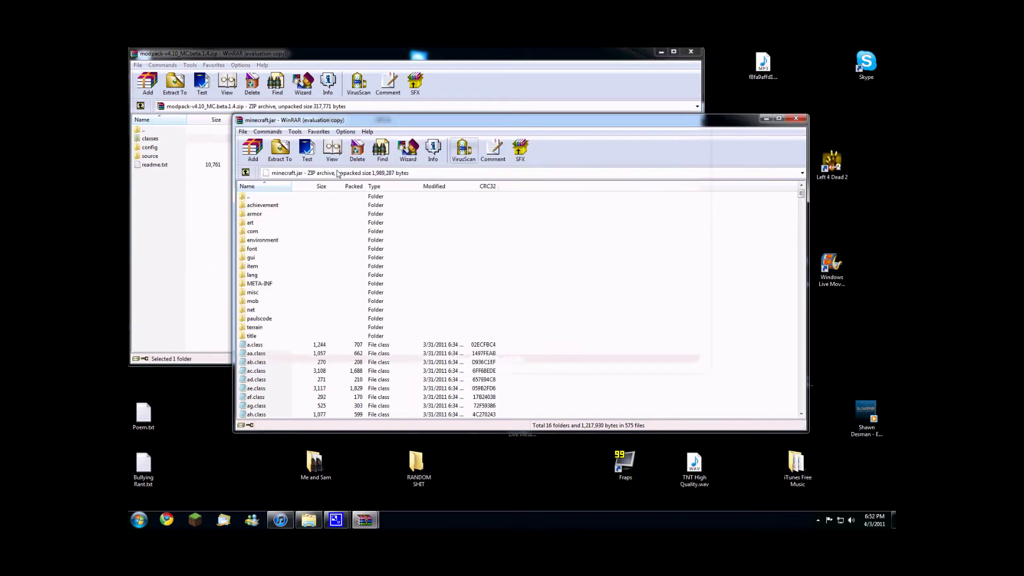
left_click(255, 286)
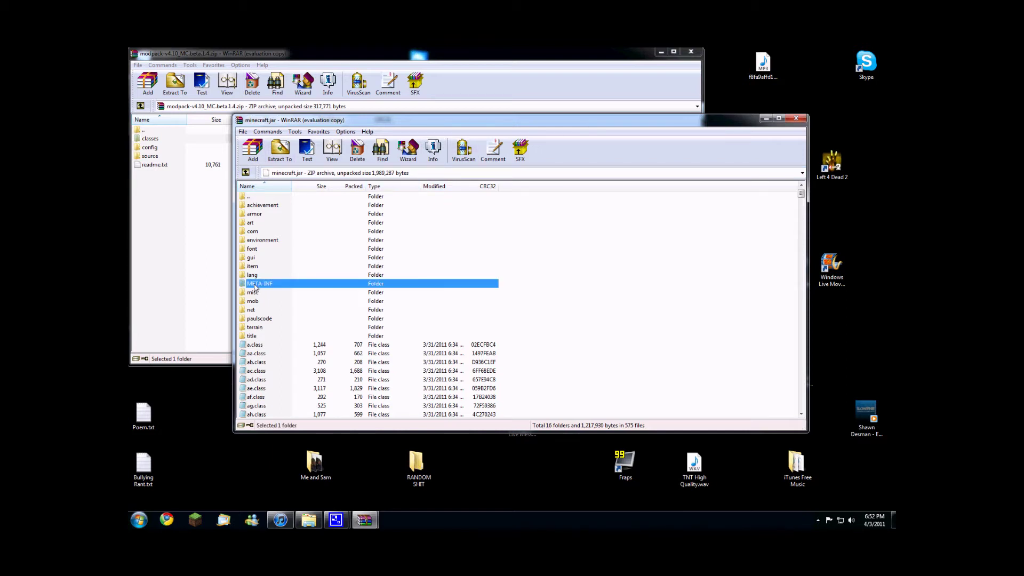
right_click(254, 285)
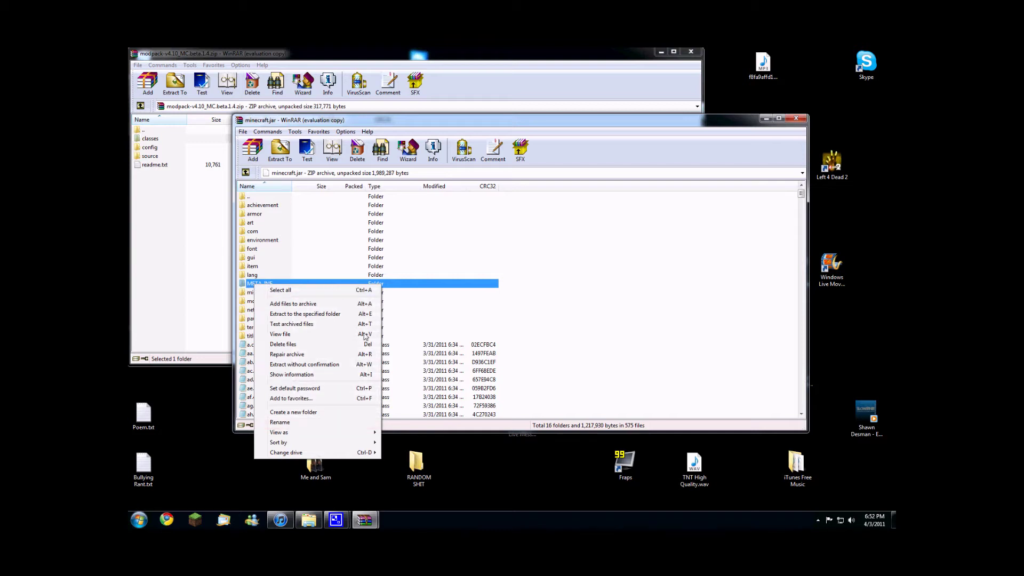
left_click(591, 317)
left_click(258, 285)
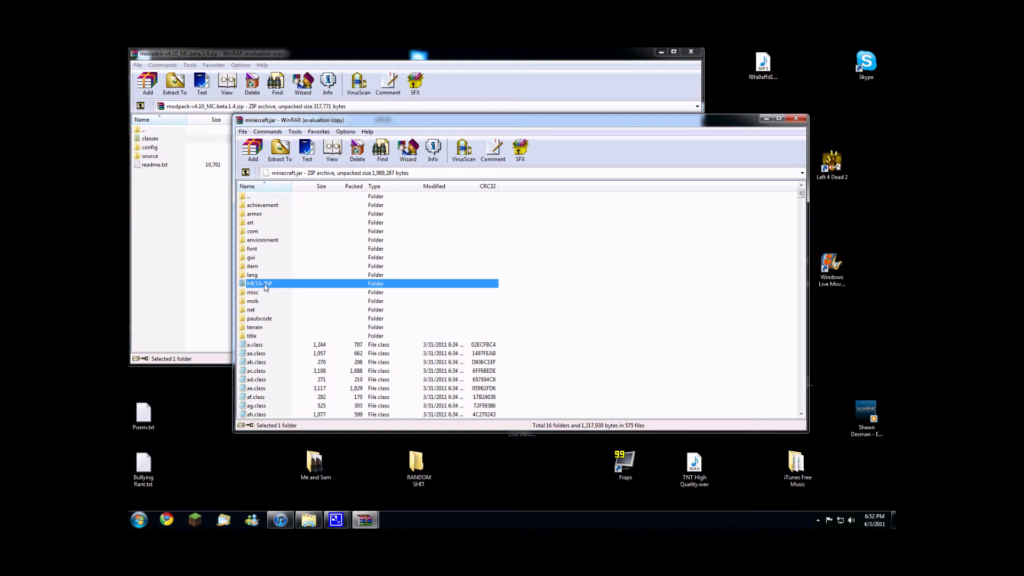
key("Delete")
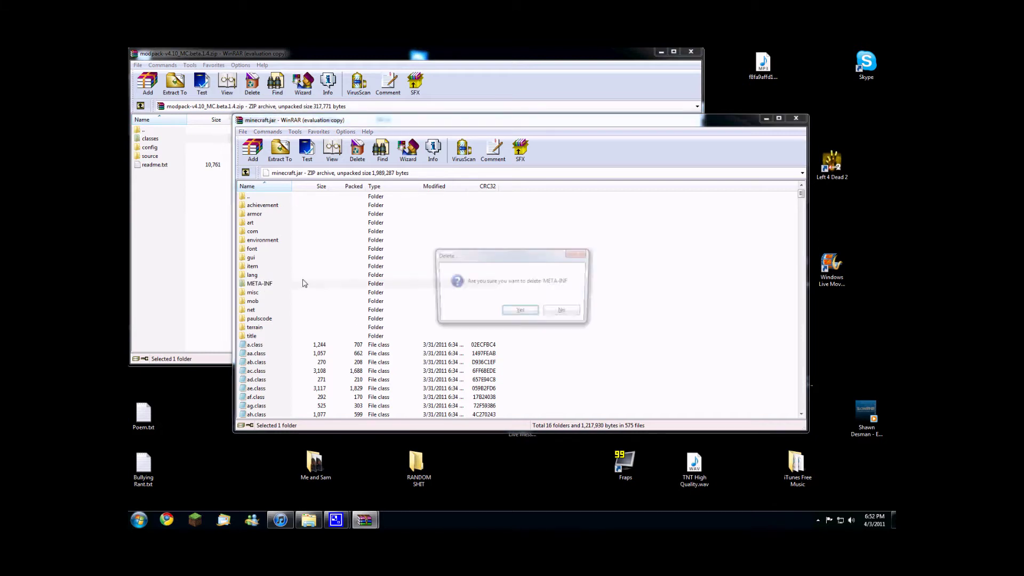
left_click(515, 313)
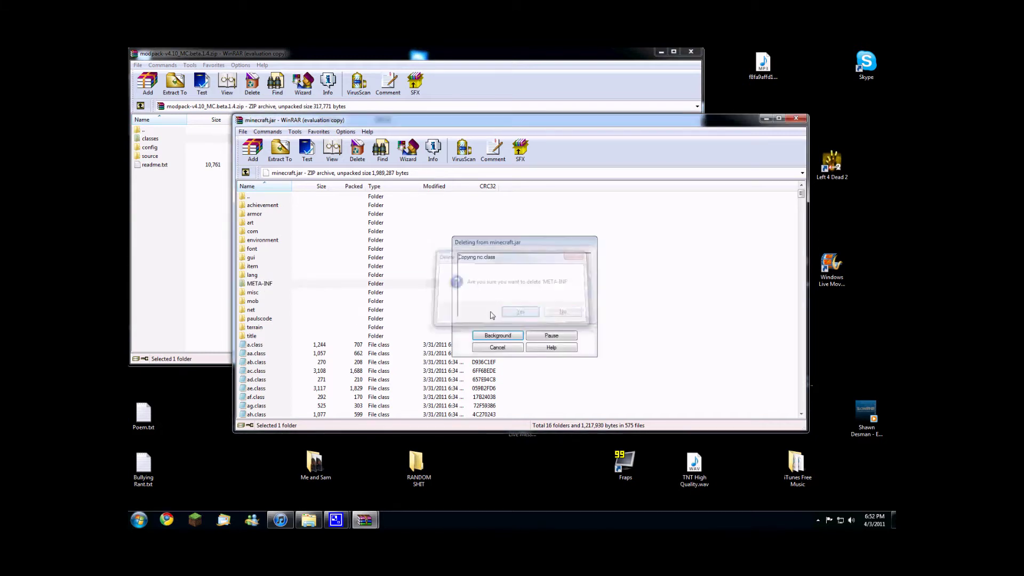
right_click(310, 289)
left_click(538, 319)
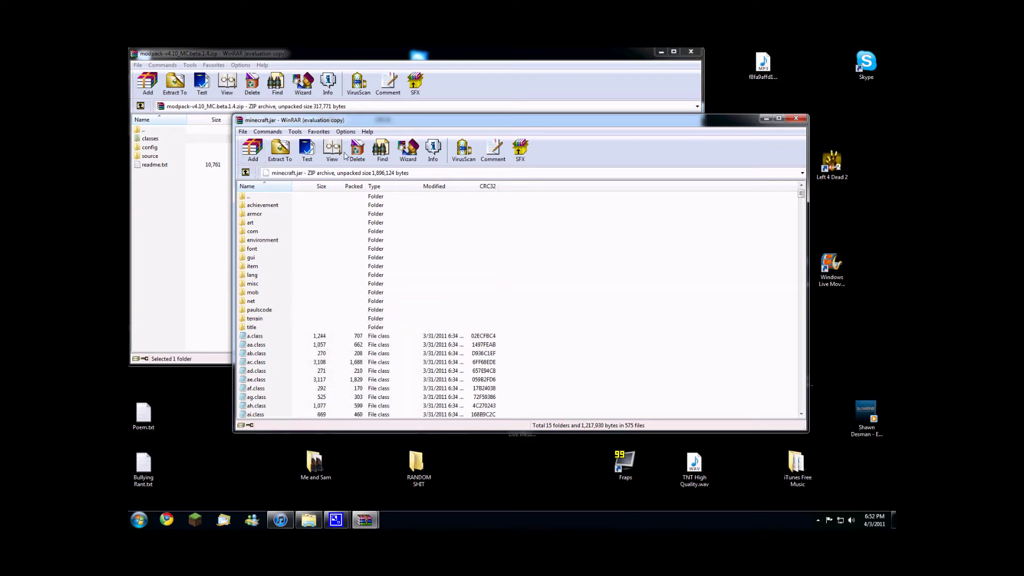
left_click(795, 118)
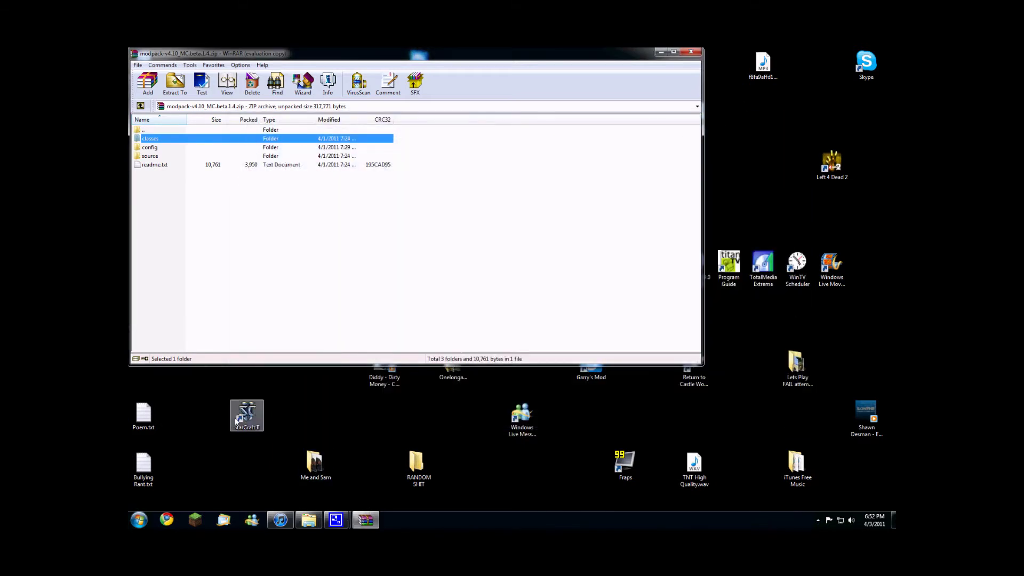
Go back from the bin folder to the .minecraft folder and create a new folder named mods there
left_click(316, 520)
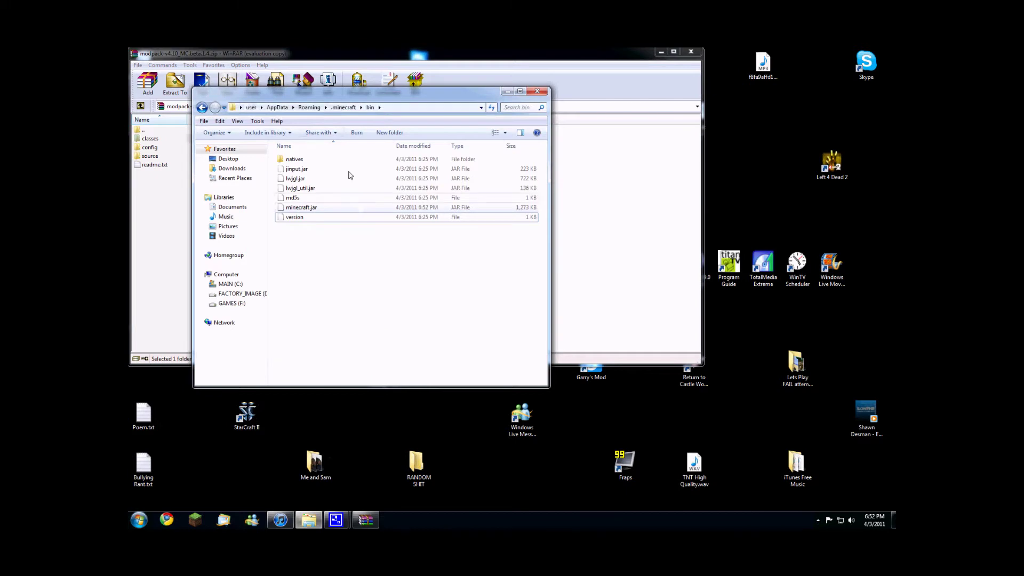
left_click_drag(206, 106, 610, 165)
left_click(611, 165)
left_click_drag(693, 151, 585, 152)
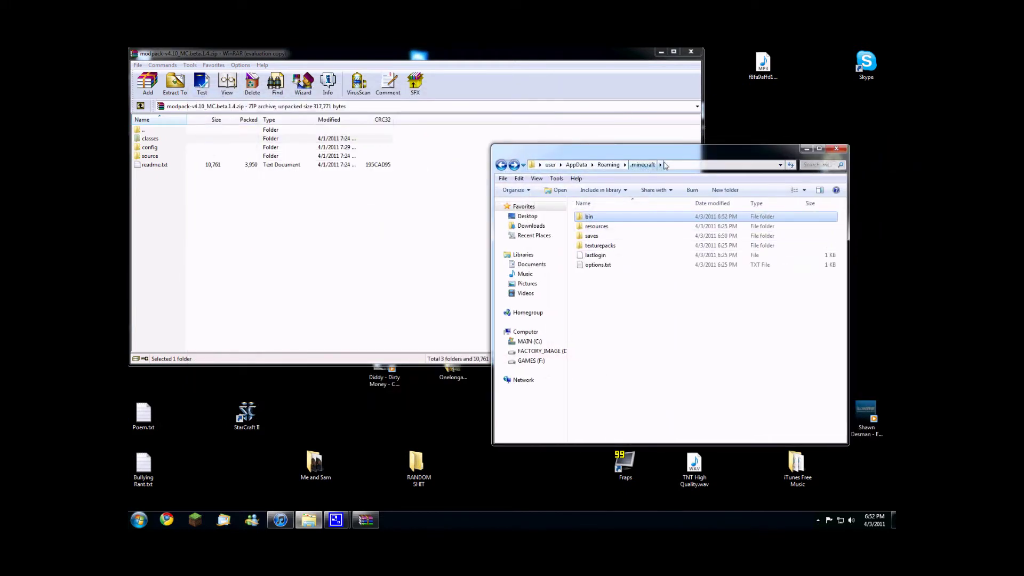
right_click(639, 326)
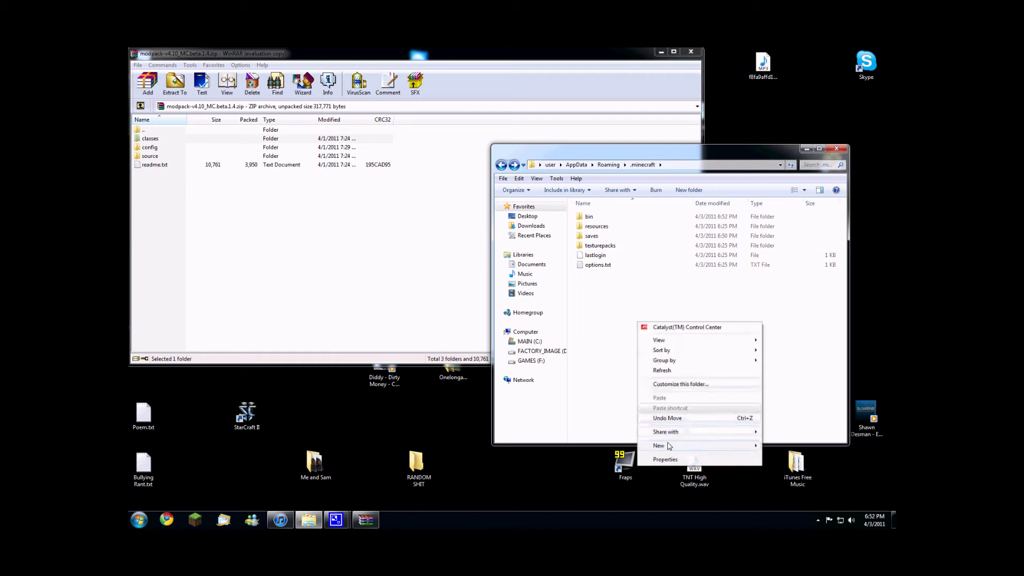
mouse_move(693, 445)
left_click(780, 344)
type("mods")
left_click(616, 229)
Create a folder named zombe inside the mods folder and open it
double_click(616, 228)
right_click(610, 239)
mouse_move(652, 359)
left_click(763, 358)
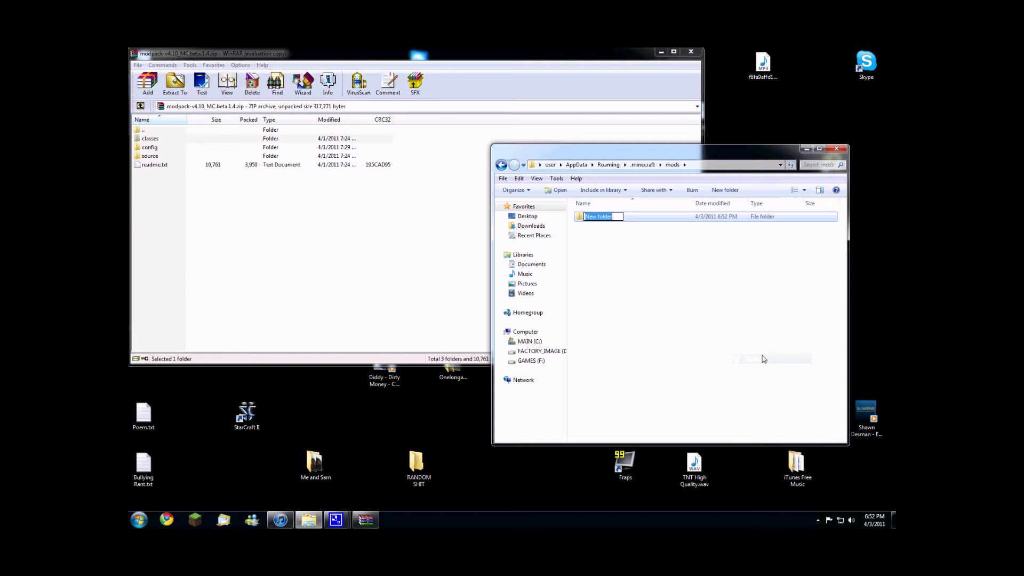
key("BackSpace")
type("zombe")
key("Return")
double_click(601, 215)
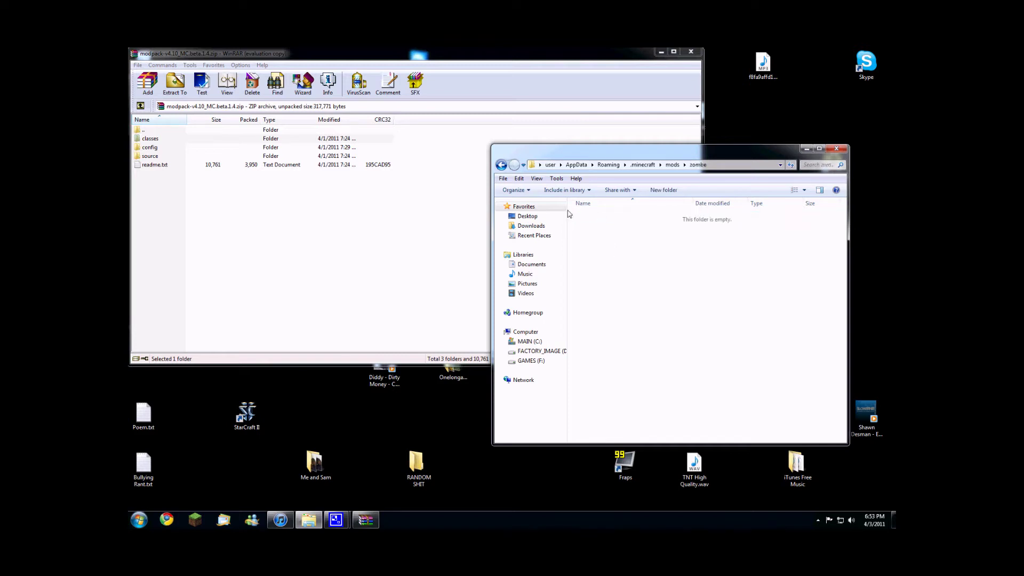
Copy all the text files from the modpack archive's config folder into the empty zombe folder
left_click(262, 235)
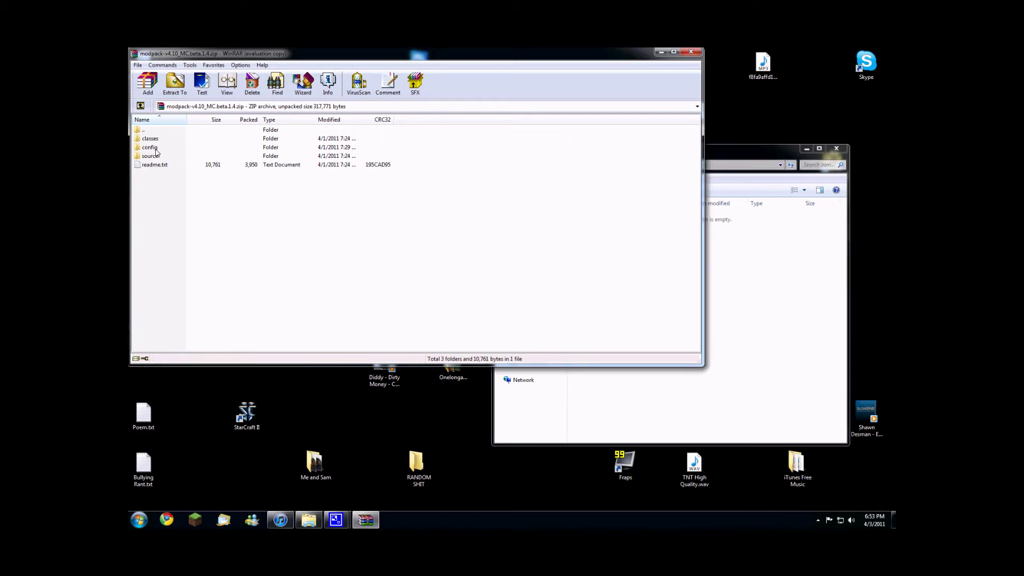
double_click(150, 148)
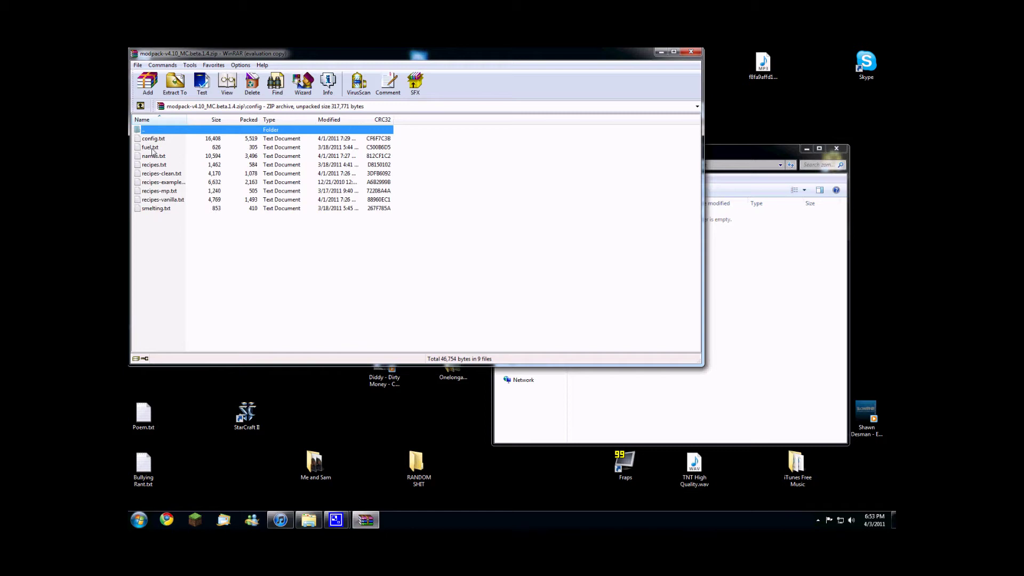
left_click_drag(721, 147, 773, 217)
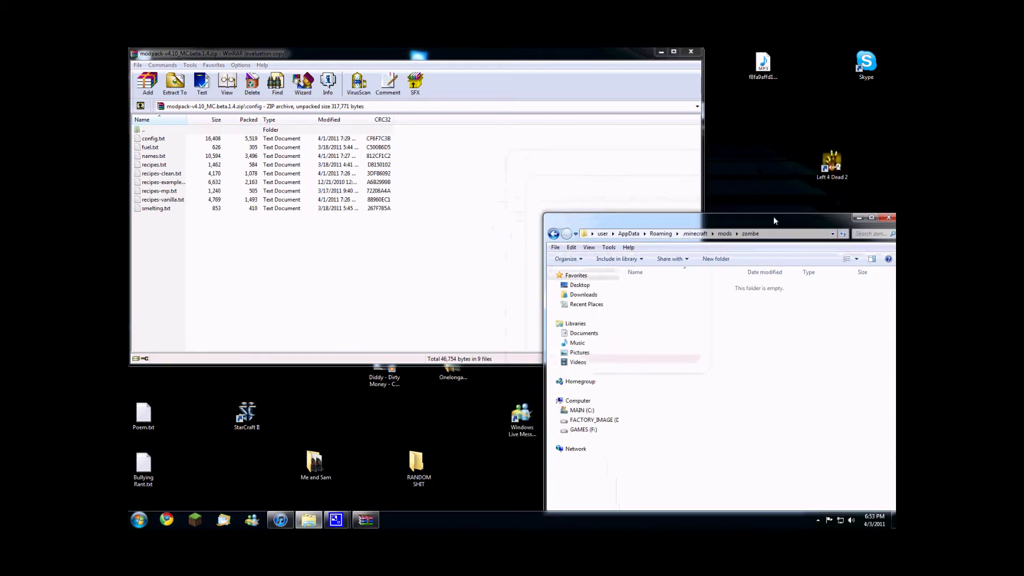
left_click_drag(167, 268, 161, 141)
left_click_drag(161, 140, 738, 392)
left_click_drag(760, 223, 677, 181)
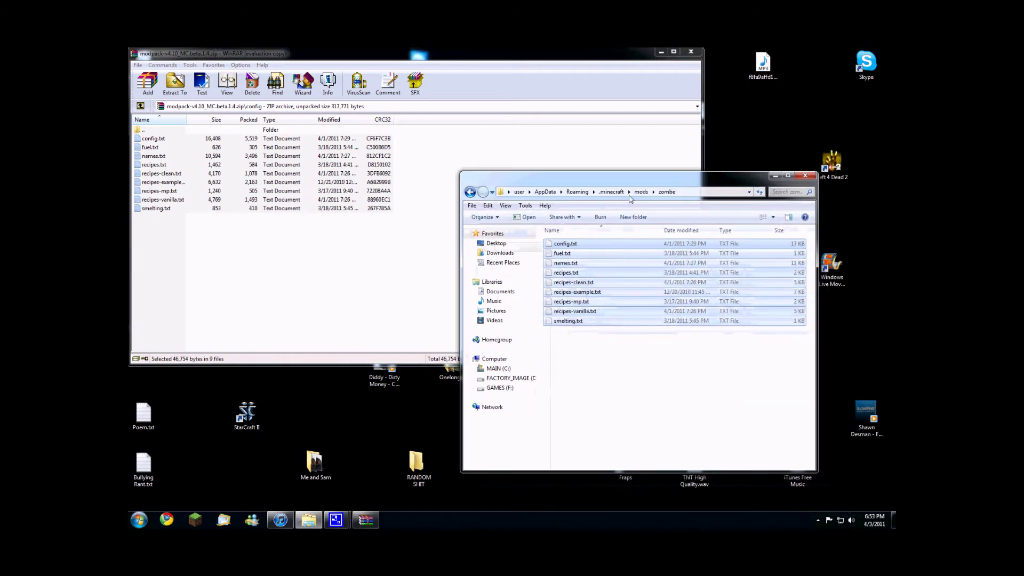
left_click(618, 377)
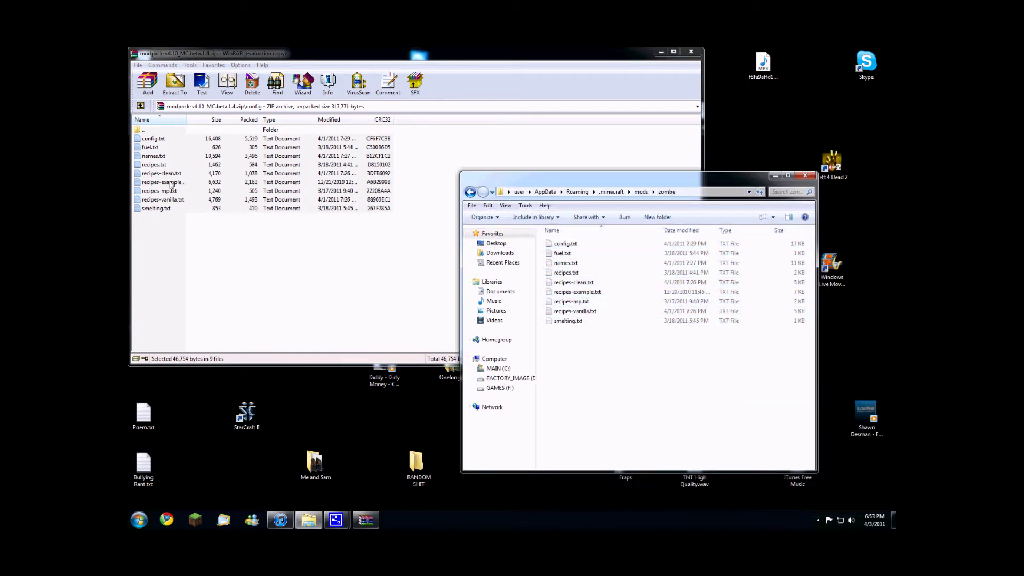
Look over the java files in the modpack's source folder and close the modpack archive
left_click(147, 114)
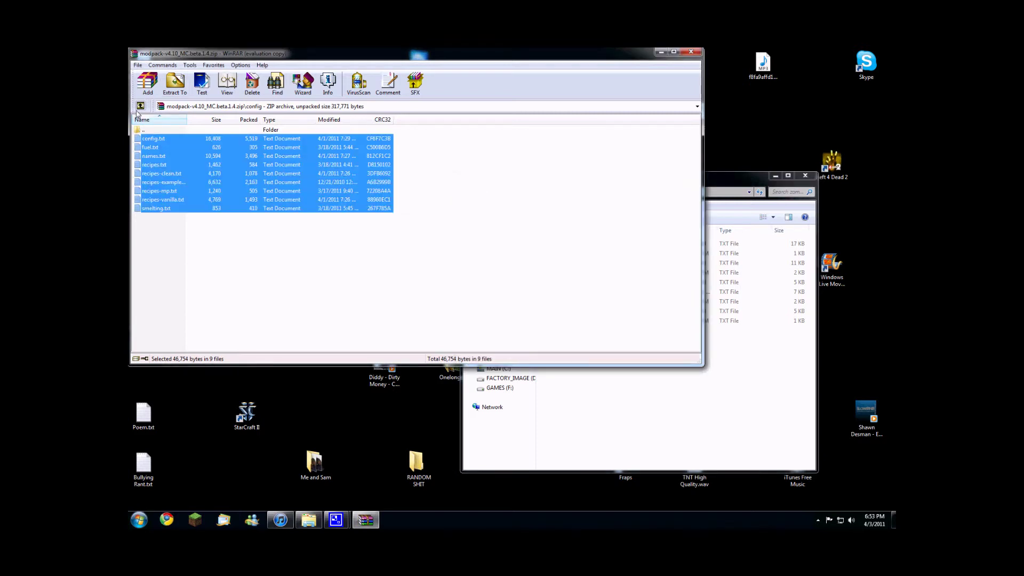
left_click(140, 105)
double_click(150, 156)
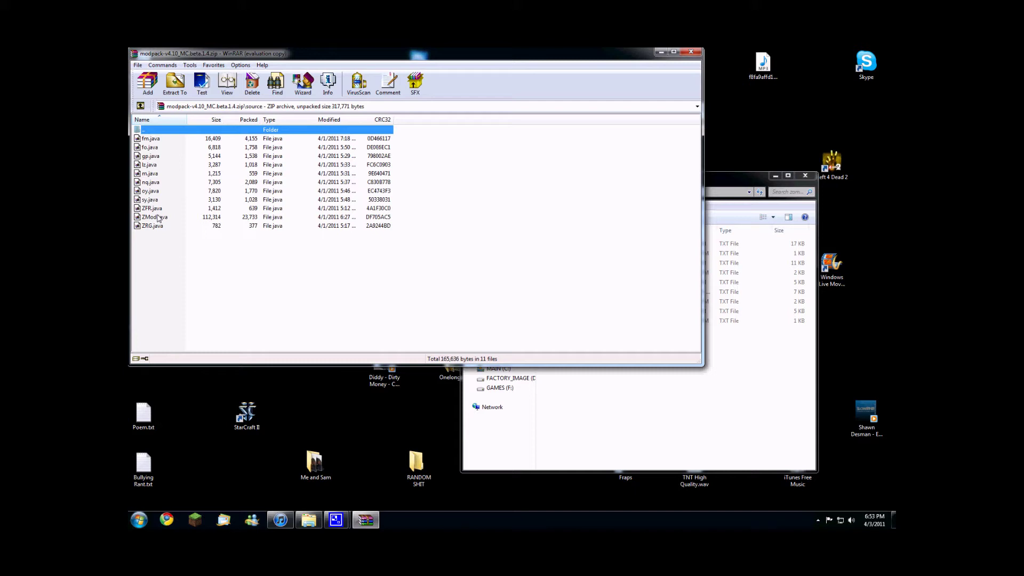
left_click_drag(171, 275, 152, 140)
left_click(187, 253)
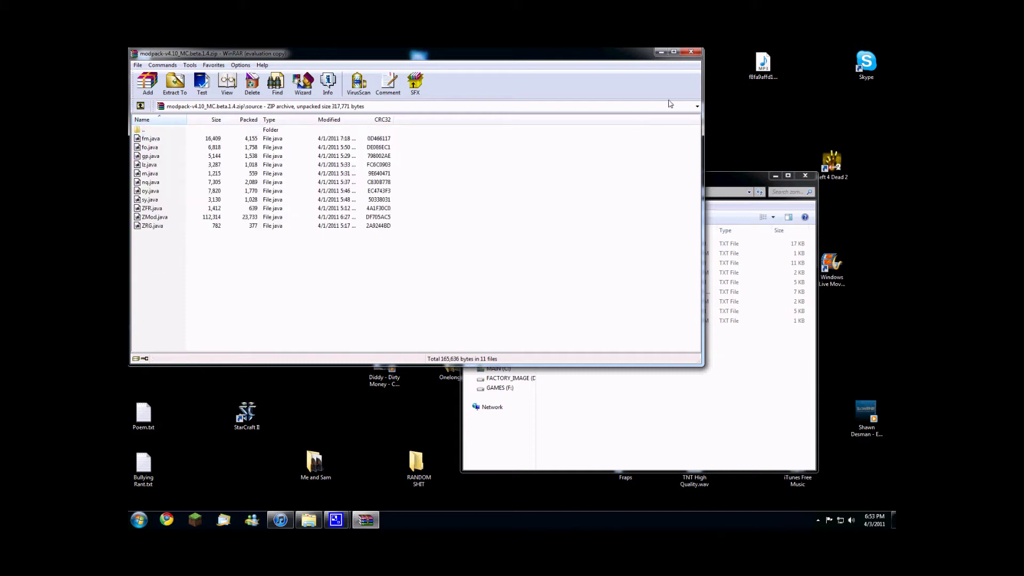
left_click(690, 53)
Open config.txt from the zombe folder with Notepad and maximize its window
left_click_drag(699, 177, 389, 213)
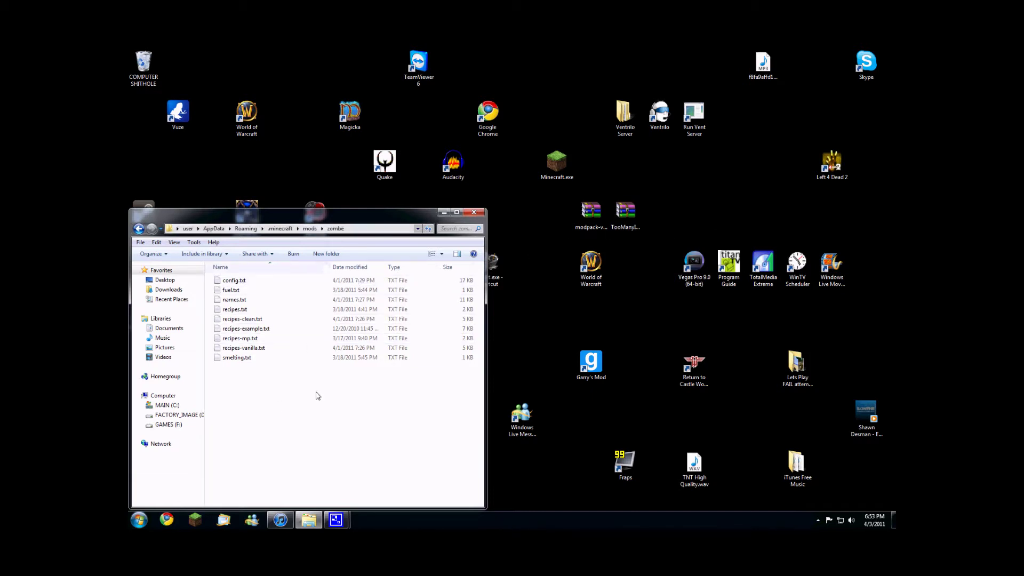
left_click(237, 282)
double_click(238, 283)
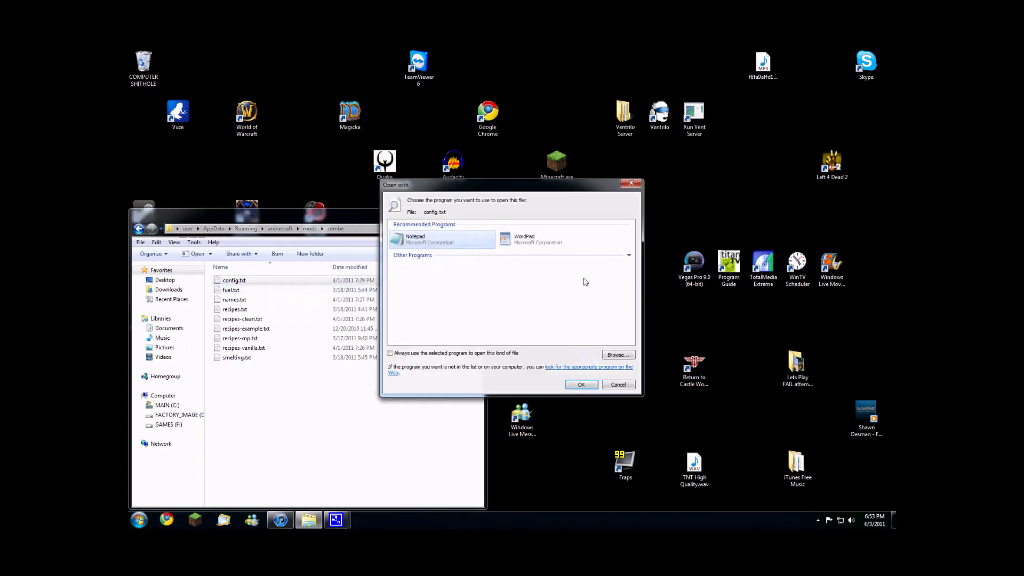
double_click(412, 241)
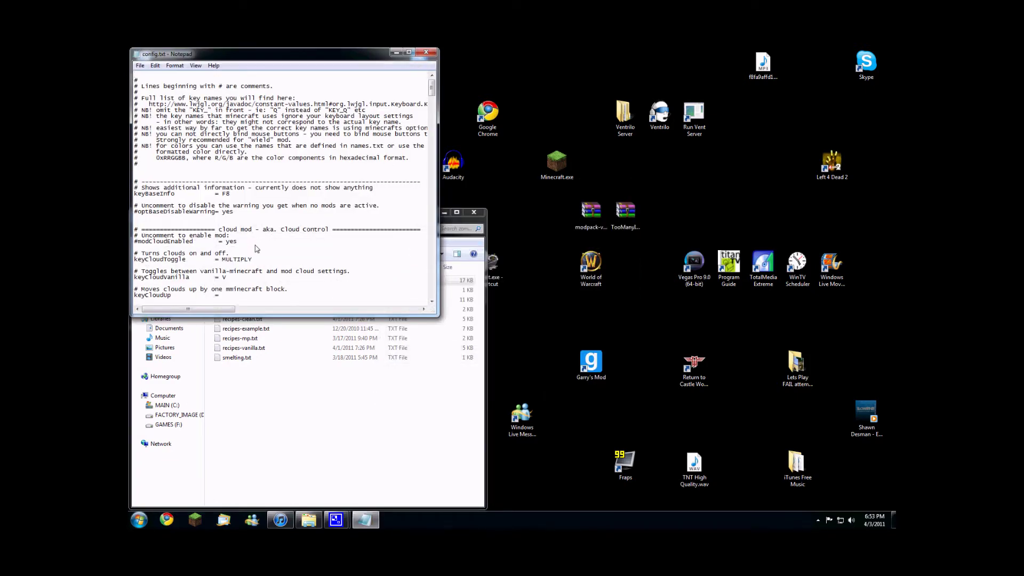
left_click_drag(226, 55, 309, 53)
double_click(459, 53)
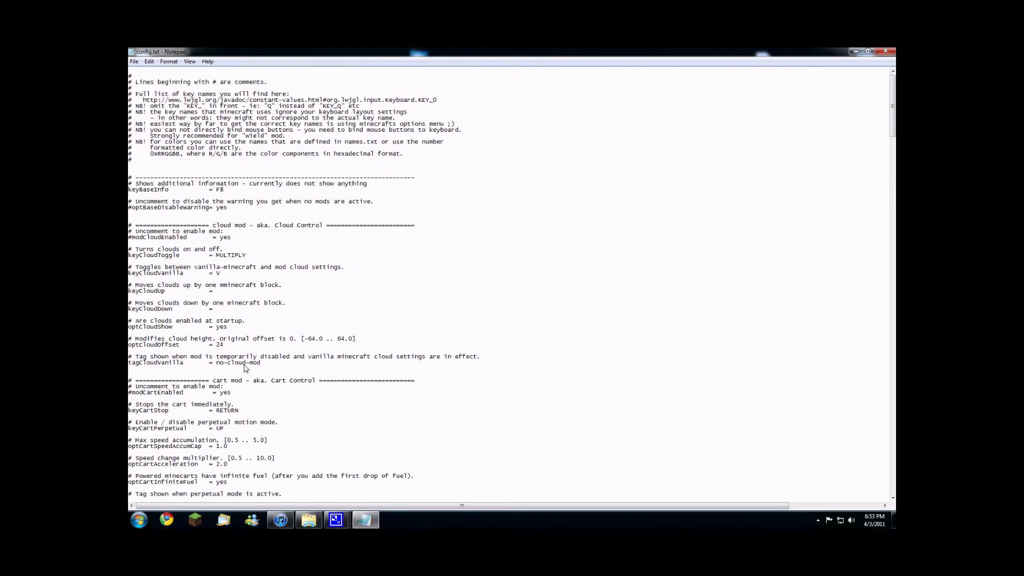
Enable the fly mod in config.txt by removing the # in front of modFlyEnabled
scroll(244, 366, "down", 1)
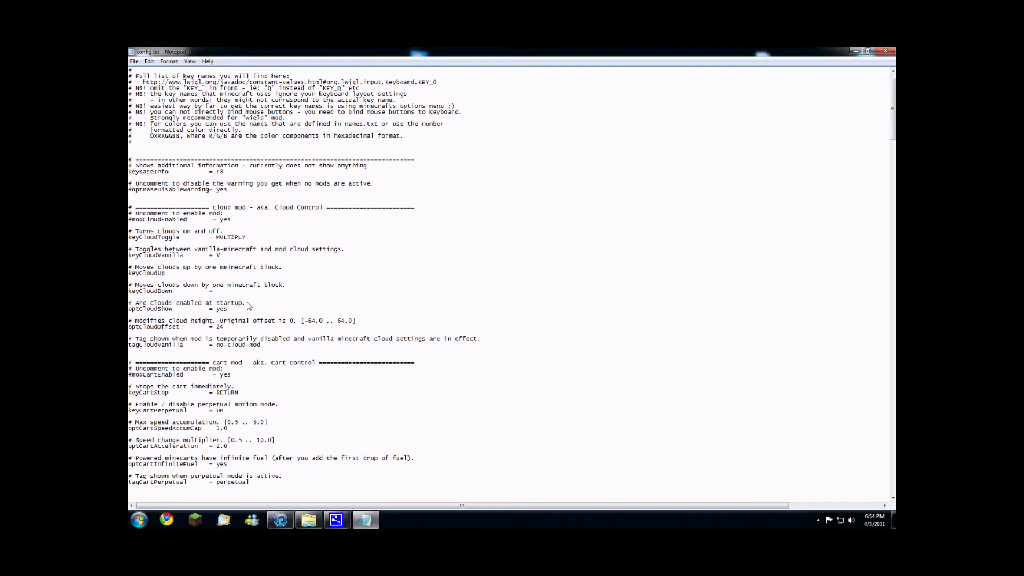
scroll(243, 305, "down", 7)
scroll(229, 296, "down", 8)
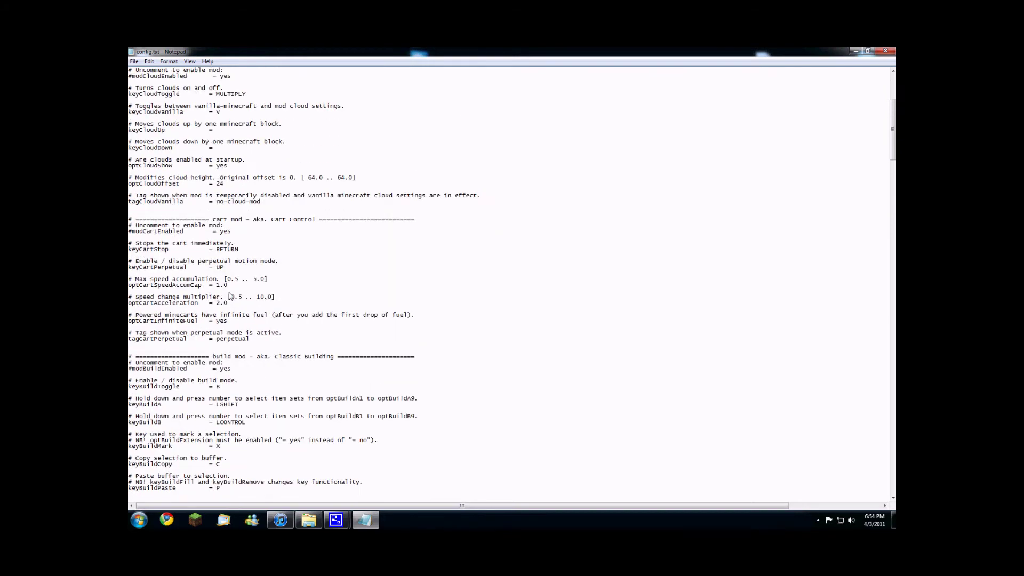
scroll(229, 296, "down", 16)
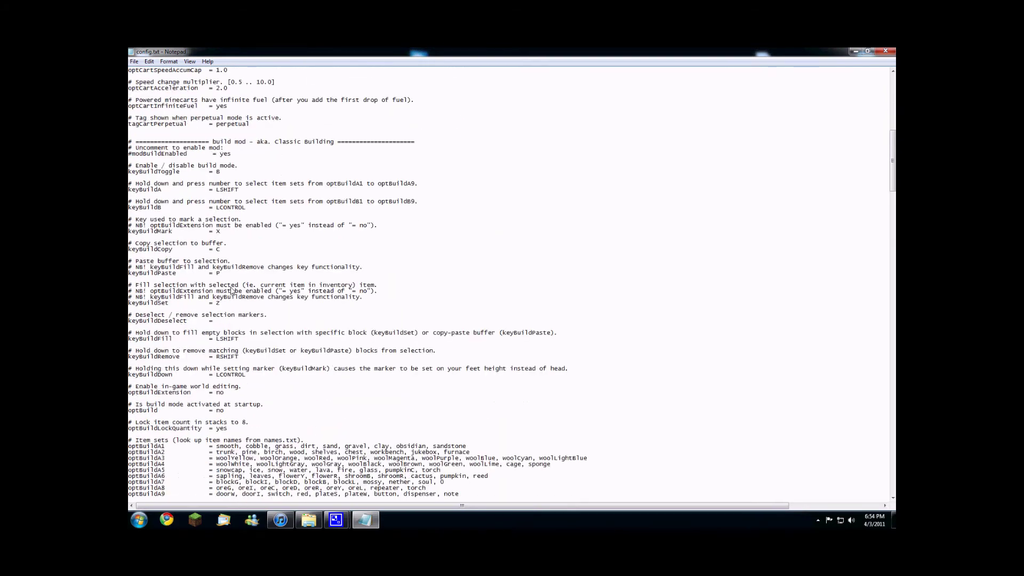
scroll(232, 291, "down", 7)
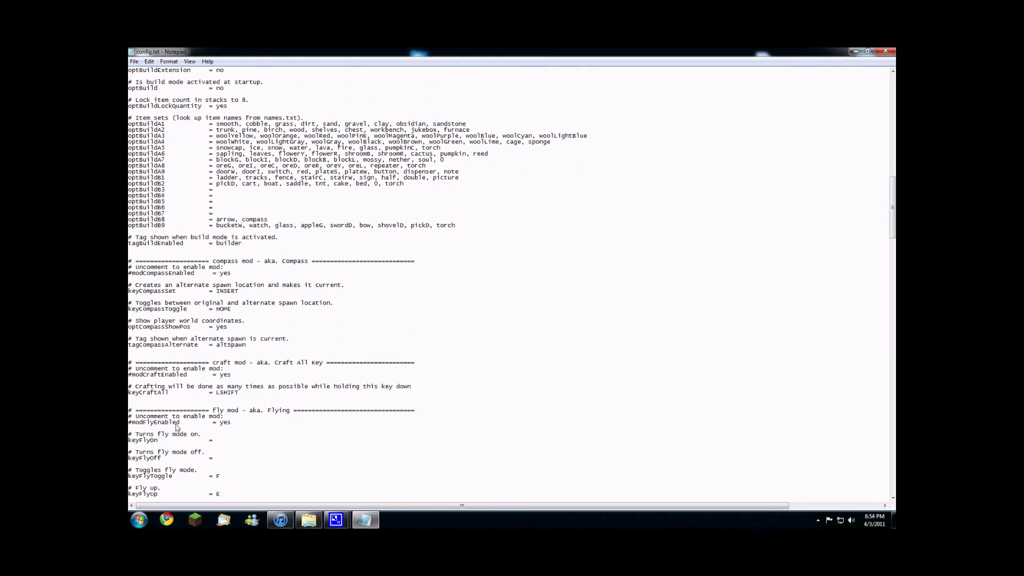
scroll(142, 413, "down", 3)
left_click_drag(130, 357, 438, 361)
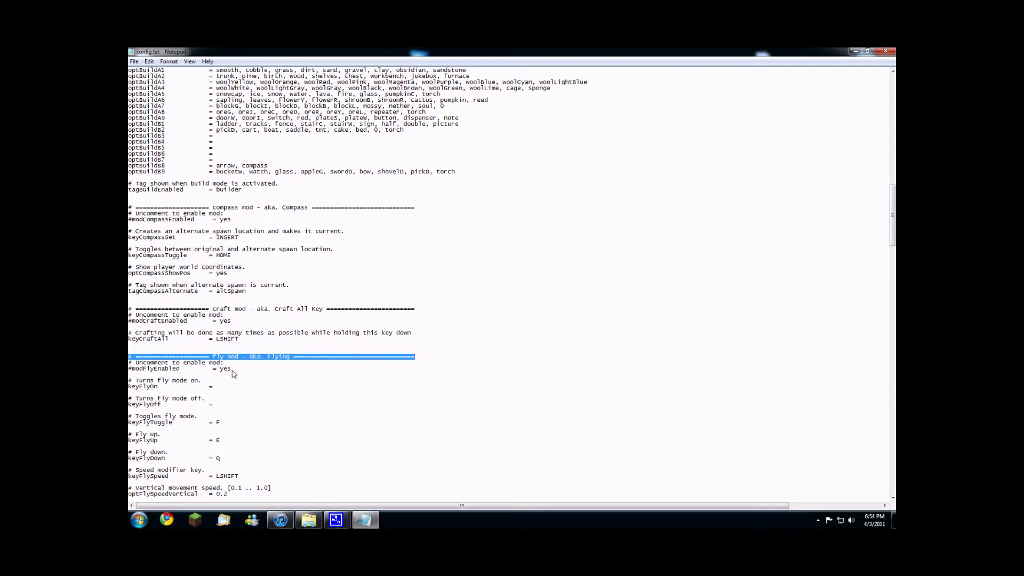
left_click(496, 370)
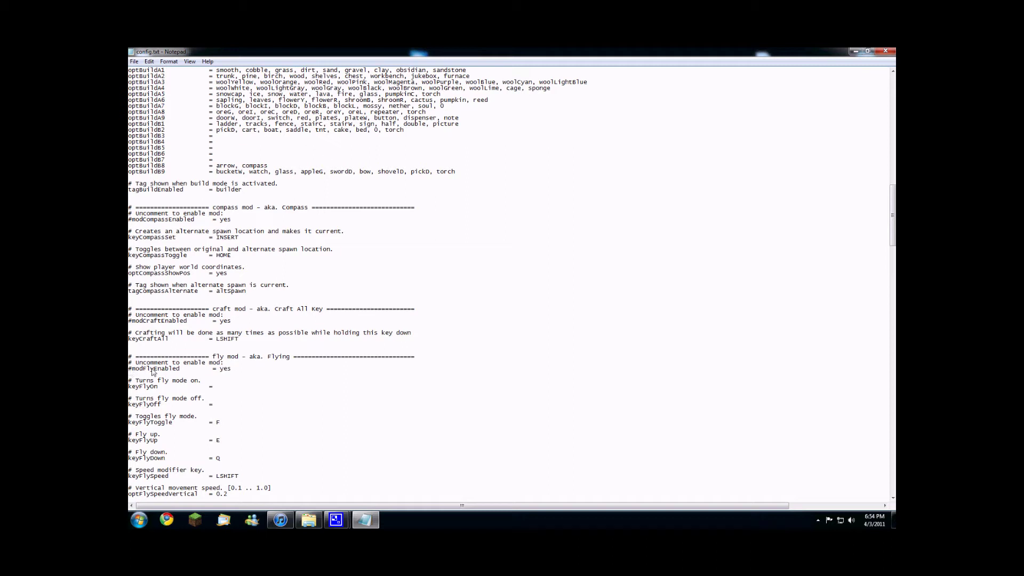
left_click(131, 369)
key("BackSpace")
left_click(216, 404)
type("p")
key("BackSpace")
key("Up")
key("BackSpace")
Set the fly mod's optFlySpeedMulModifier value to 8.0 in config.txt
scroll(230, 481, "down", 2)
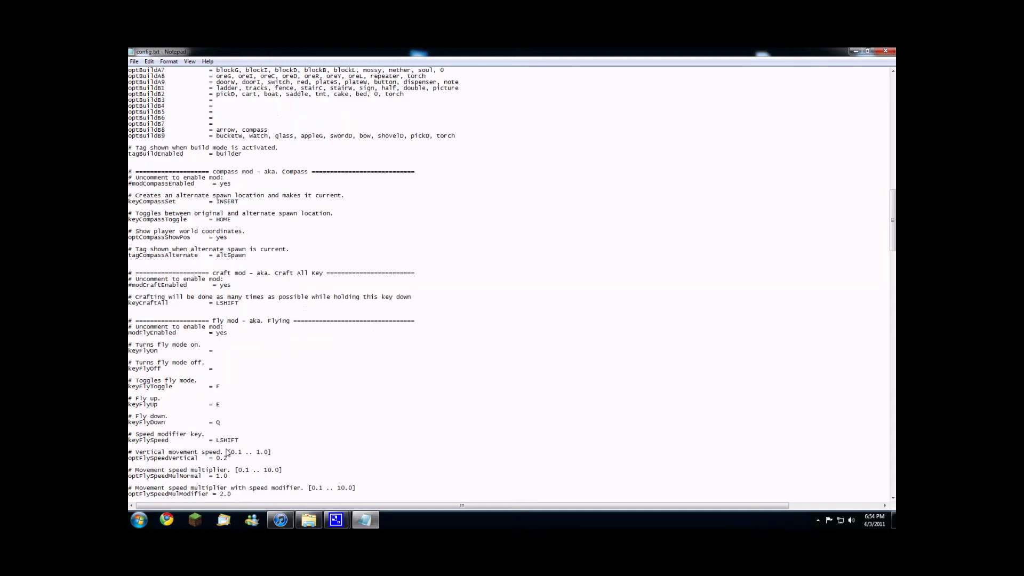
scroll(230, 453, "down", 2)
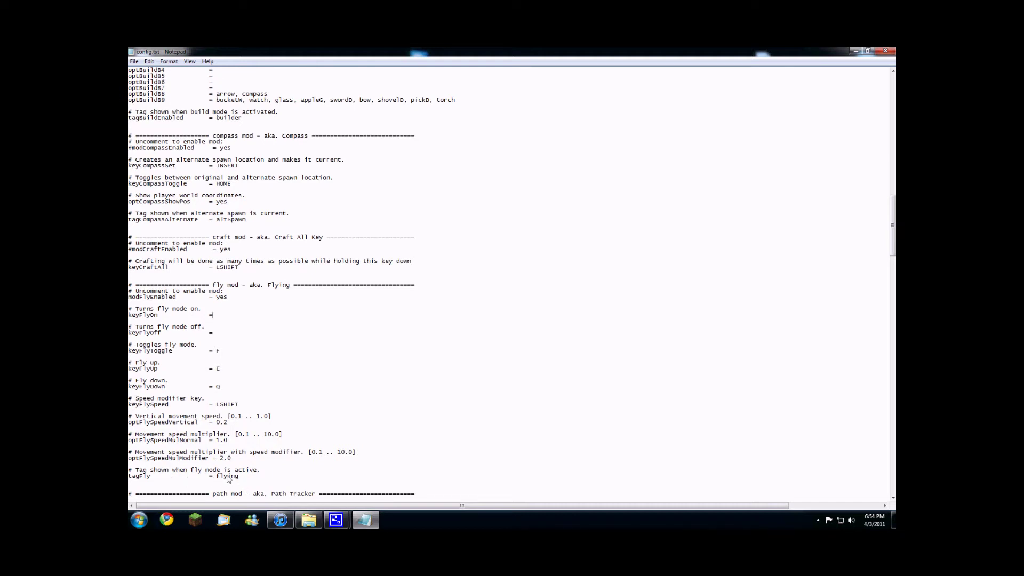
left_click_drag(216, 476, 242, 480)
left_click(243, 470)
left_click_drag(239, 459, 218, 460)
type("8.0")
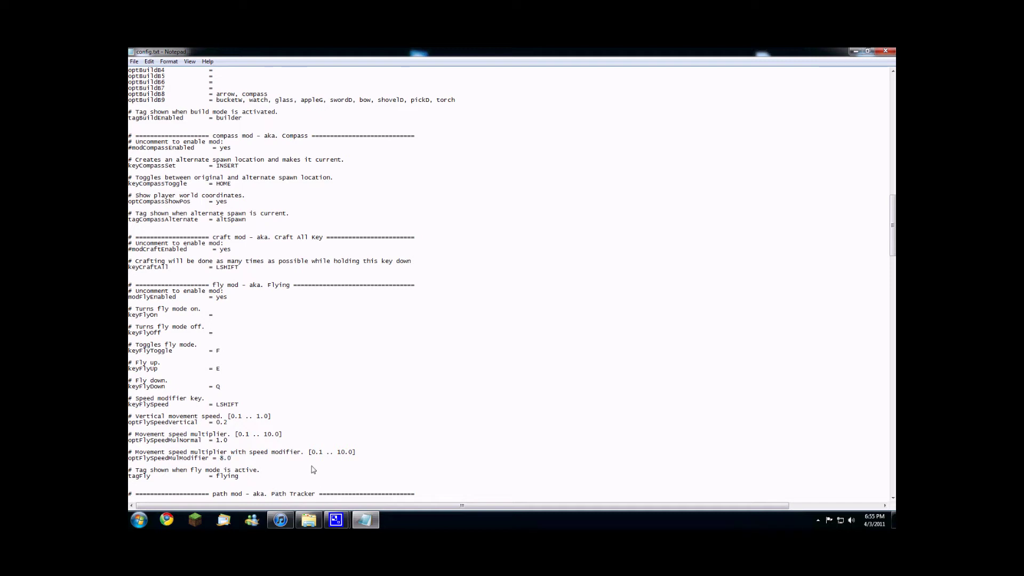